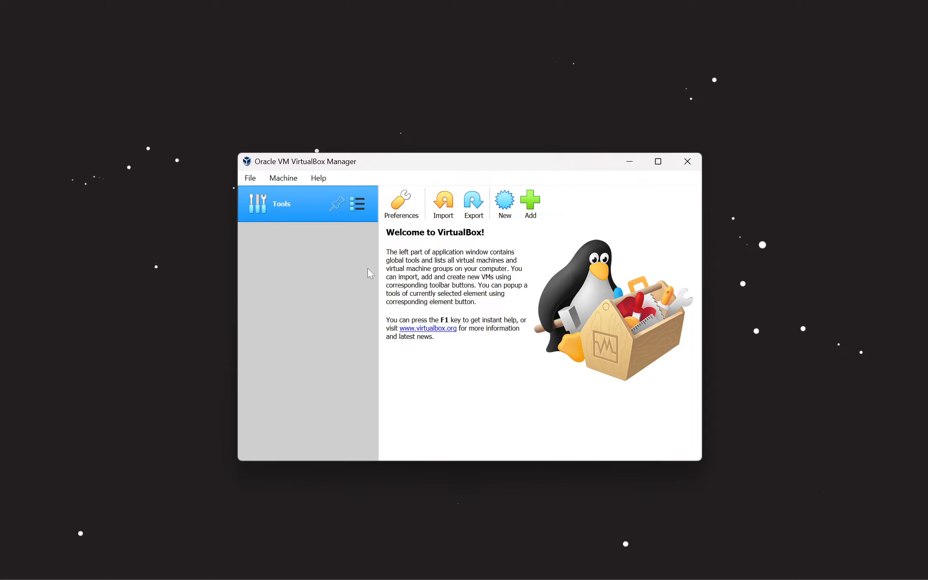
pyautogui.press('super')
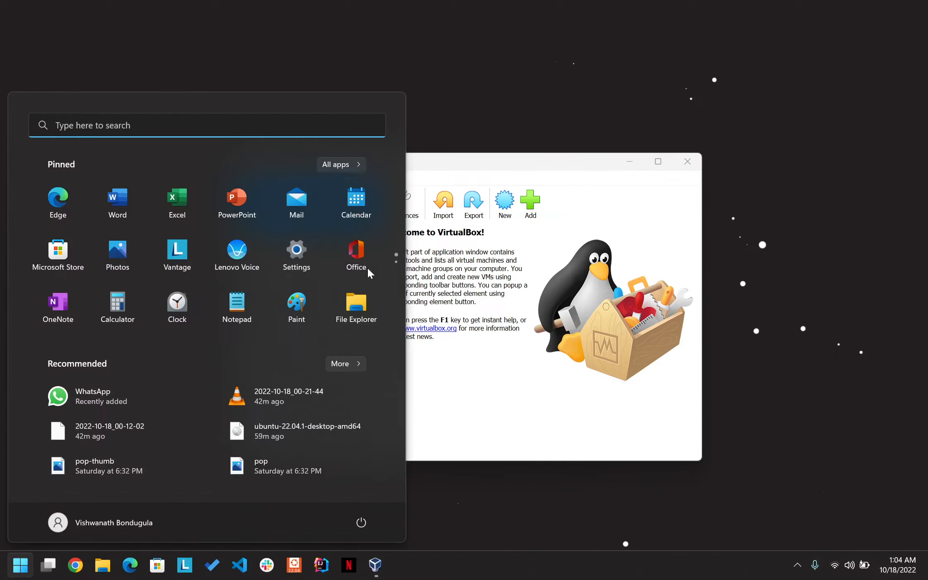
pyautogui.click(498, 278)
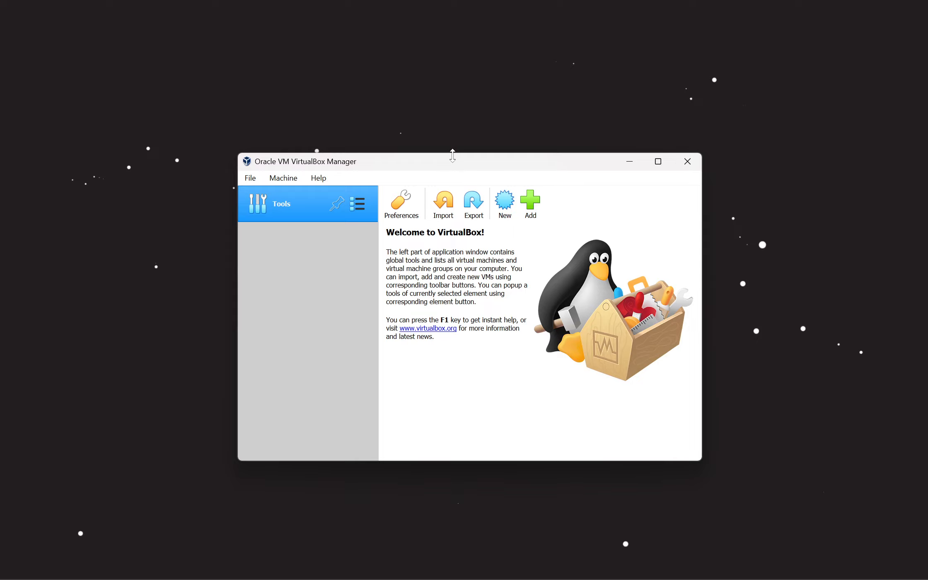
# Start creating a 64-bit Ubuntu Linux virtual machine named Ubuntu and allocate about 6235 MB of memory to it
pyautogui.click(508, 203)
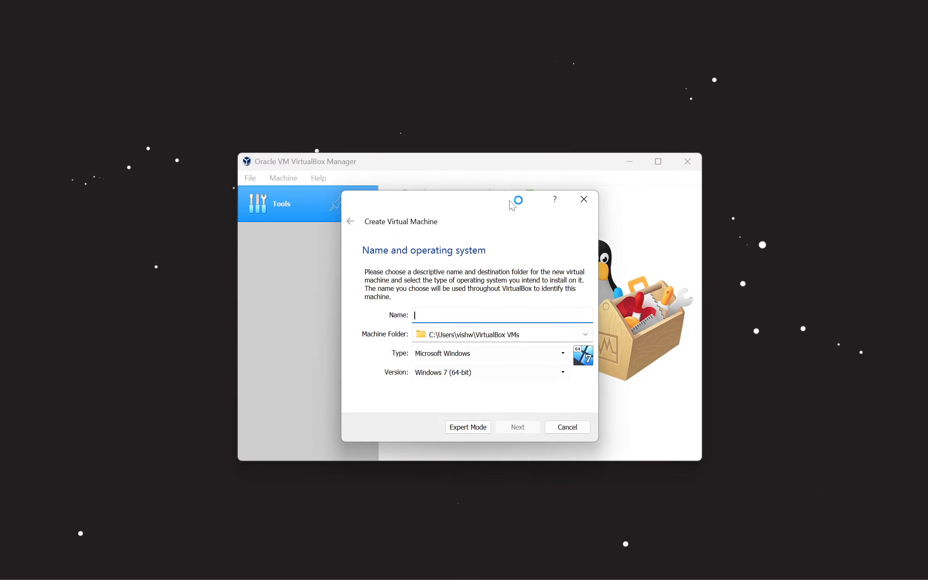
pyautogui.write('Ubuntu')
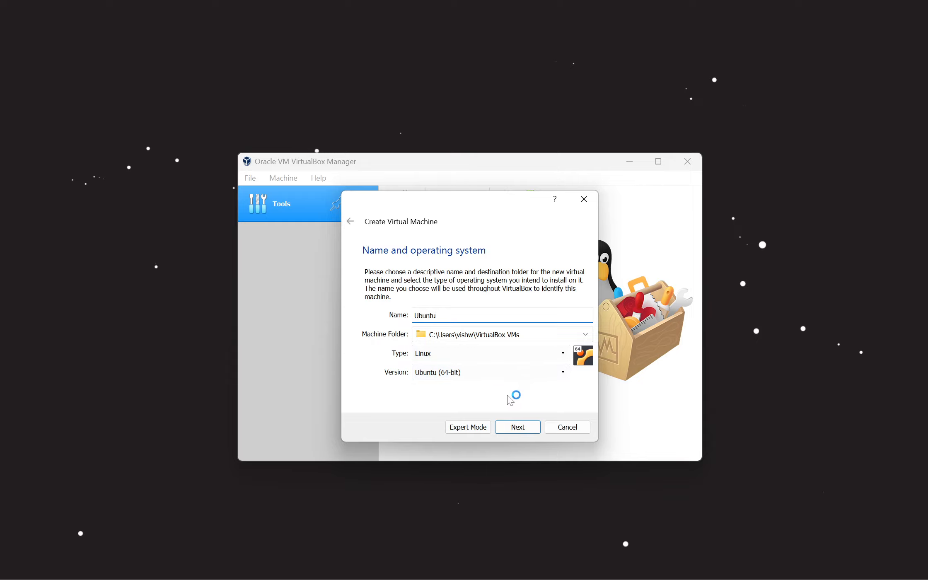
pyautogui.click(522, 428)
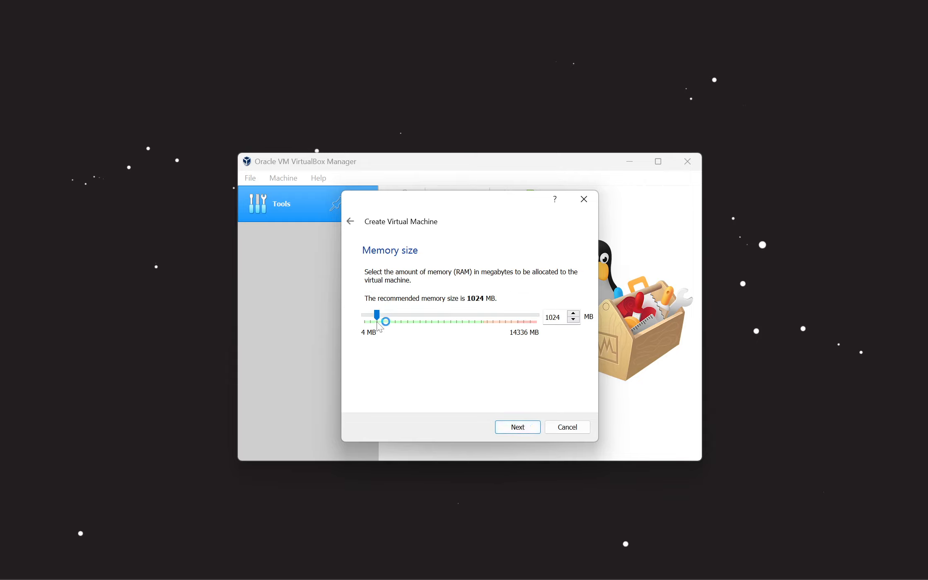
pyautogui.moveTo(377, 321); pyautogui.dragTo(440, 320)
pyautogui.click(531, 428)
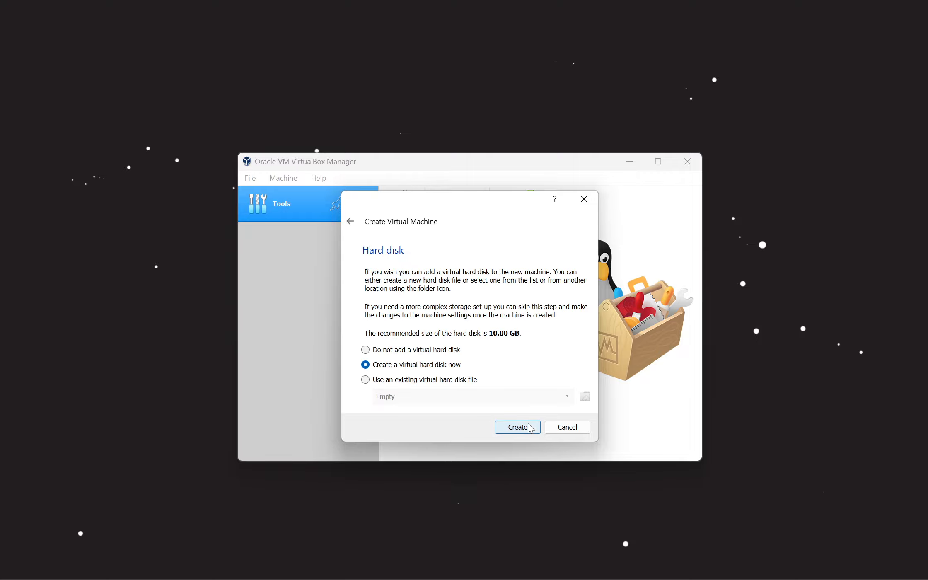
# Create a dynamically allocated VDI virtual hard disk of about 109 GB and open the Ubuntu machine's settings
pyautogui.click(525, 428)
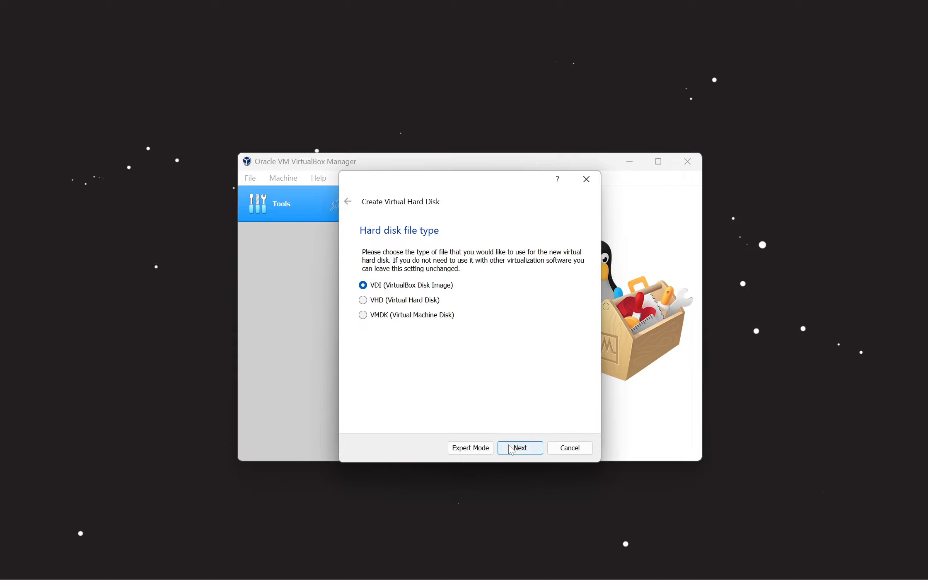
pyautogui.click(582, 450)
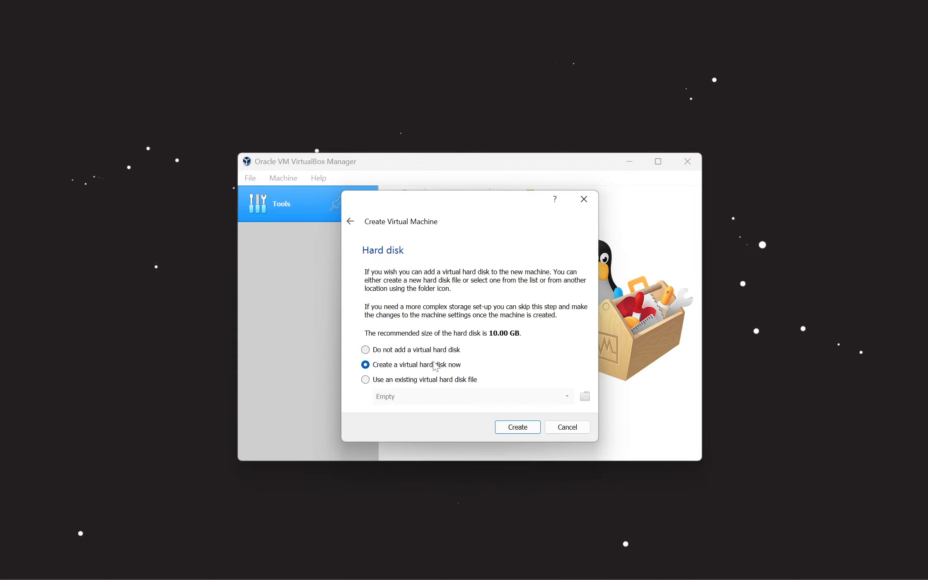
pyautogui.click(523, 429)
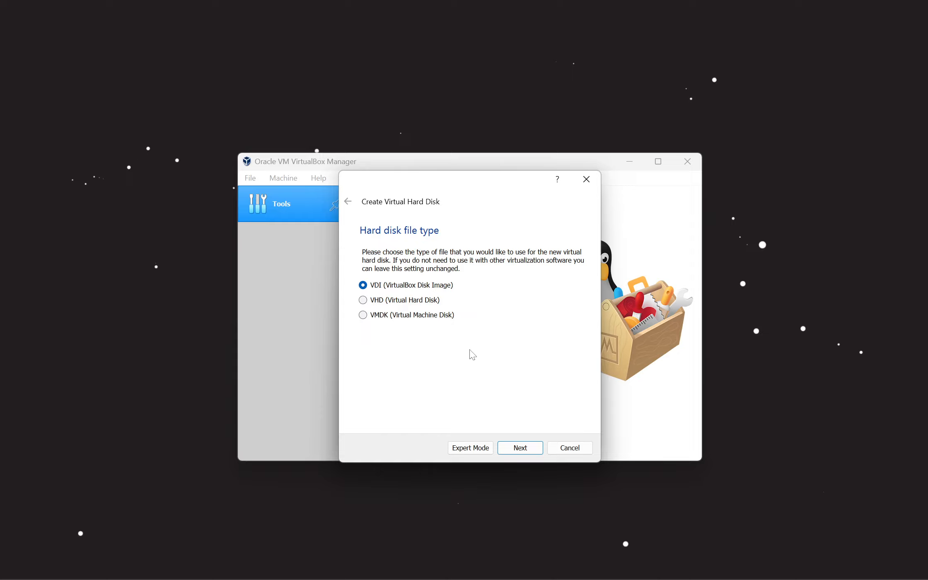
pyautogui.click(518, 450)
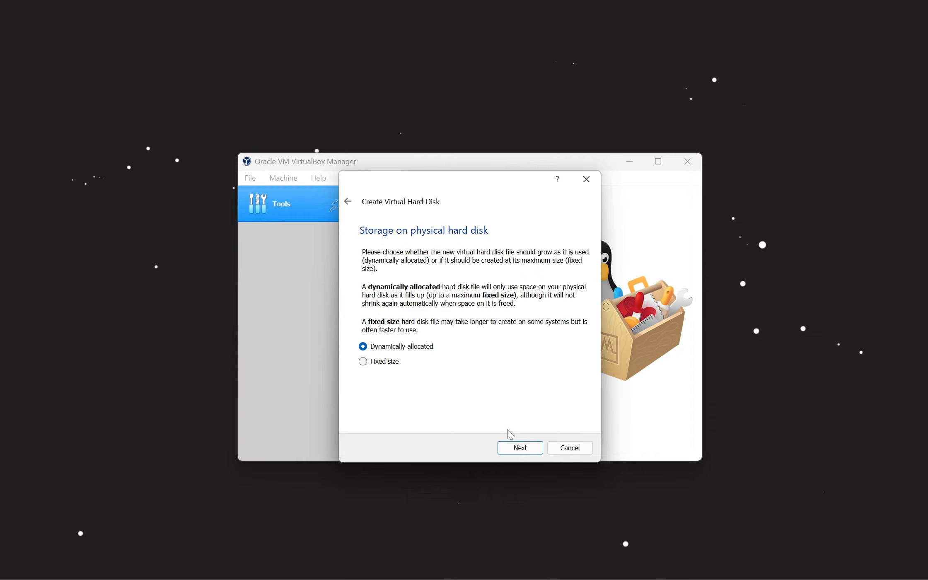
pyautogui.click(523, 447)
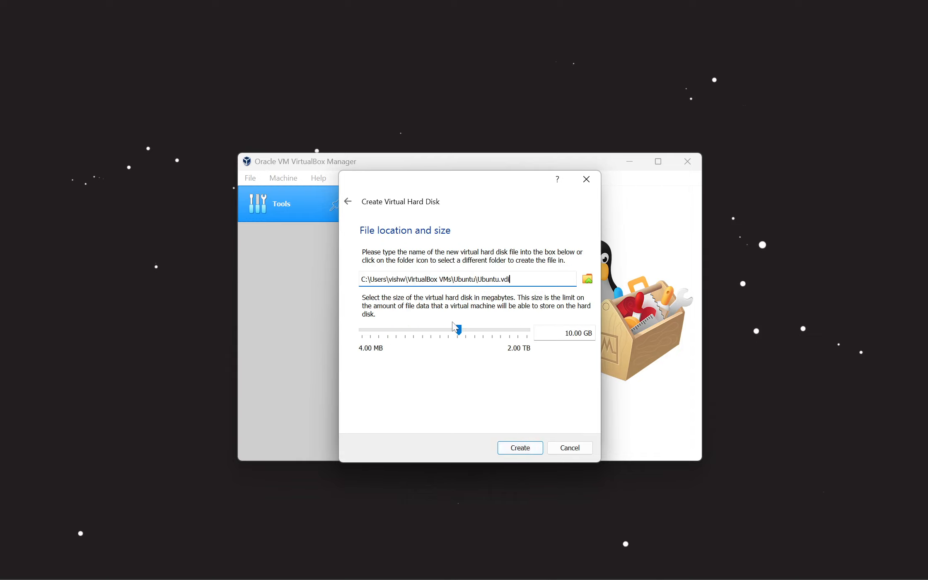
pyautogui.moveTo(461, 333); pyautogui.dragTo(493, 338)
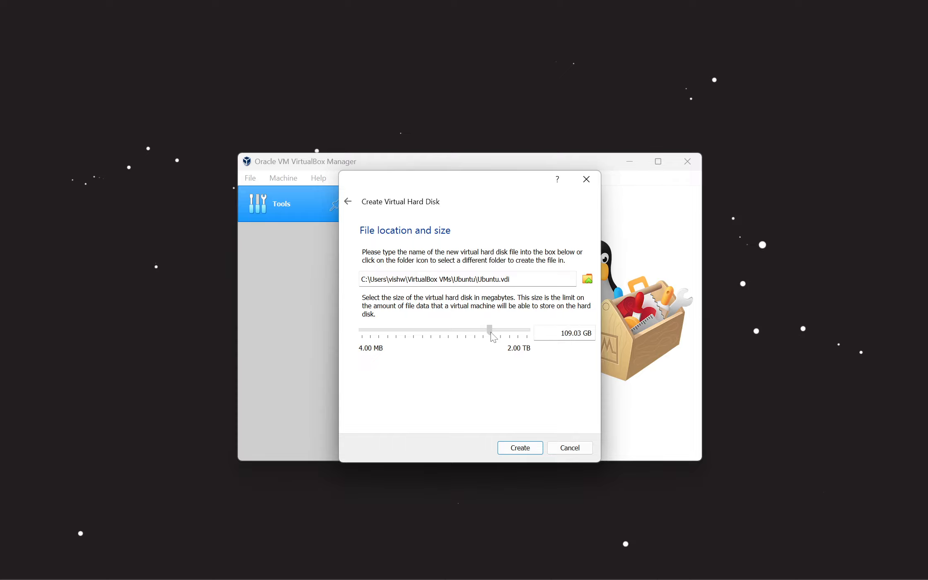
pyautogui.click(521, 447)
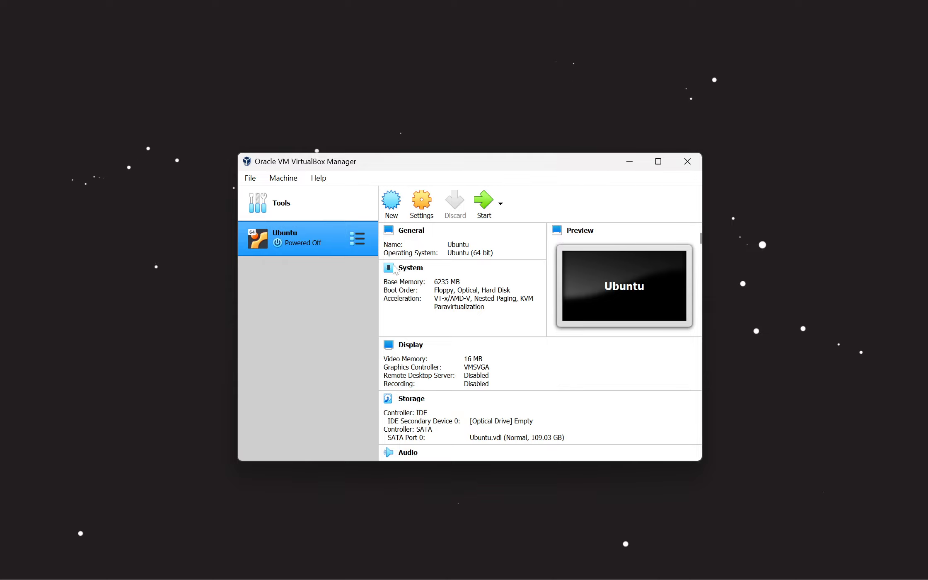
pyautogui.click(422, 210)
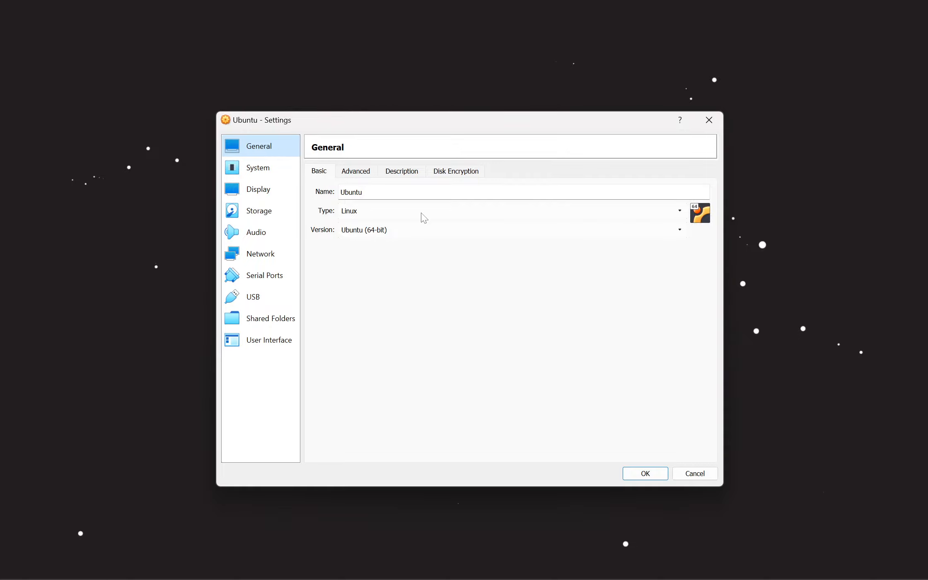
# Switch to Chrome, search for "ubuntu downloads" and look through the Ubuntu Desktop download page on ubuntu.com
pyautogui.moveTo(98, 579)
pyautogui.click(82, 564)
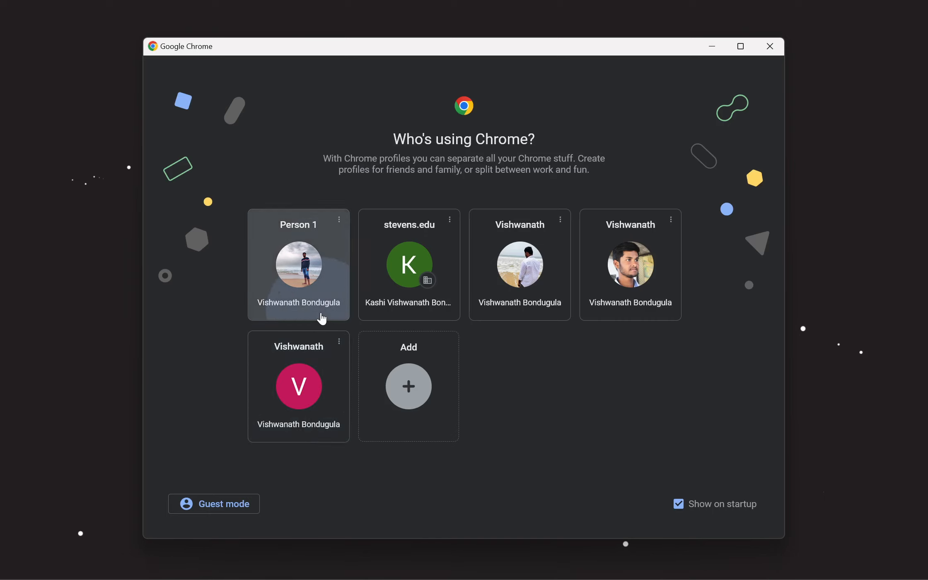
pyautogui.click(322, 317)
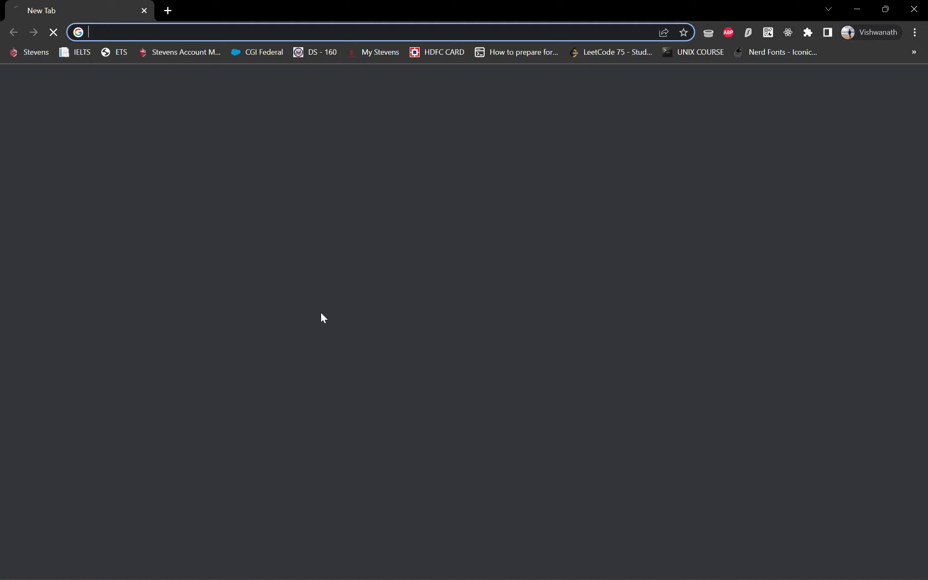
pyautogui.write('ubuntu downloads')
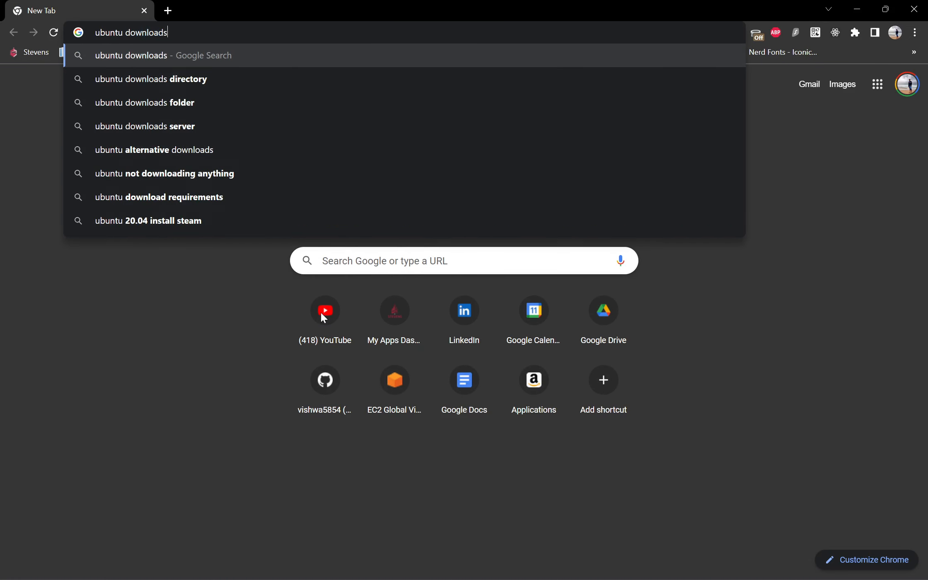
pyautogui.press('Return')
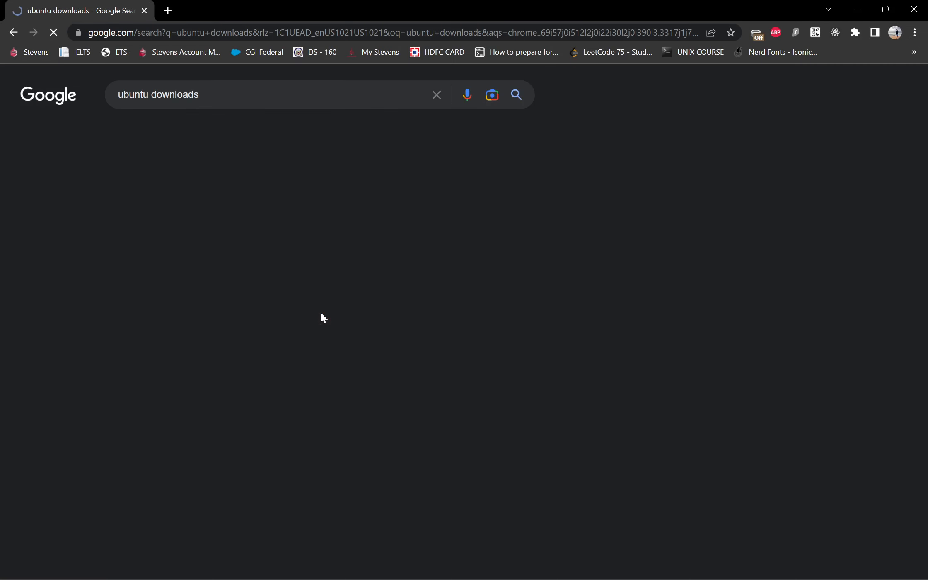
pyautogui.click(229, 205)
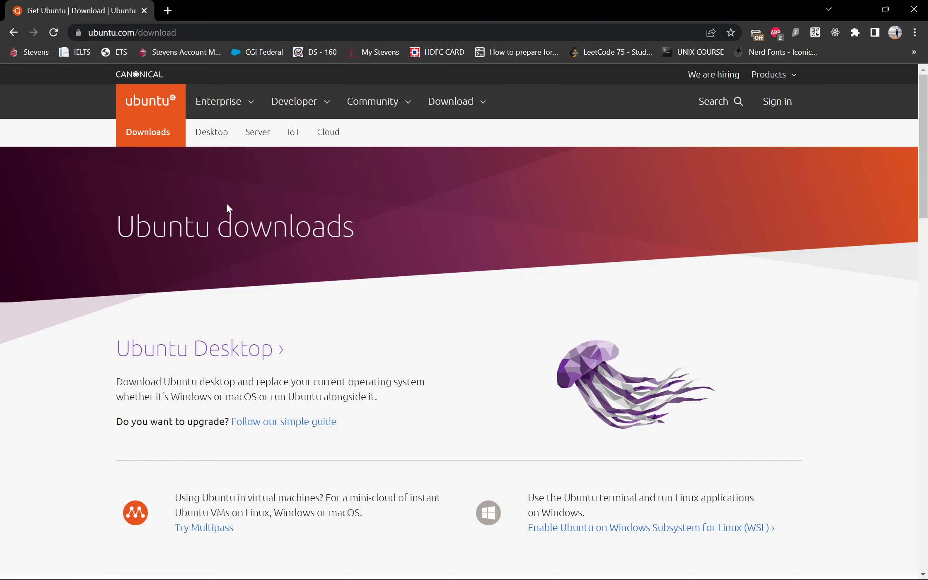
pyautogui.scroll(-4, 227, 206)
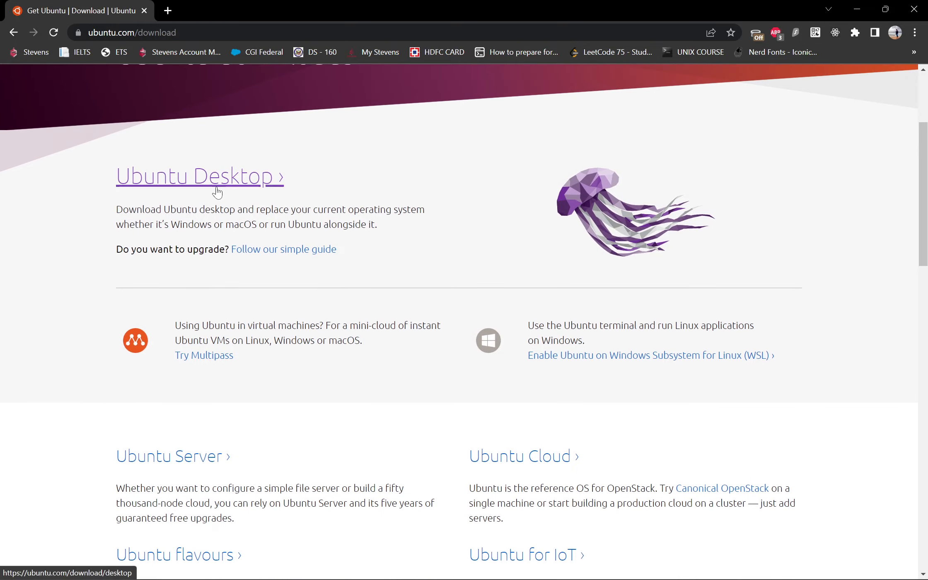
pyautogui.click(218, 190)
pyautogui.scroll(-5, 272, 312)
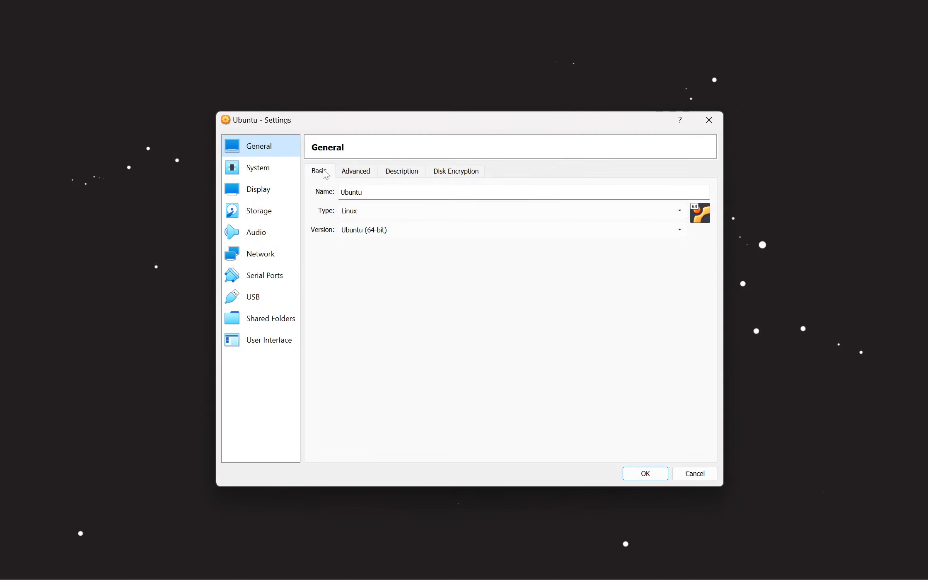
# Return to the VirtualBox machine settings, assign 4 processors to the Ubuntu machine and enable PAE/NX
pyautogui.click(259, 169)
pyautogui.click(376, 173)
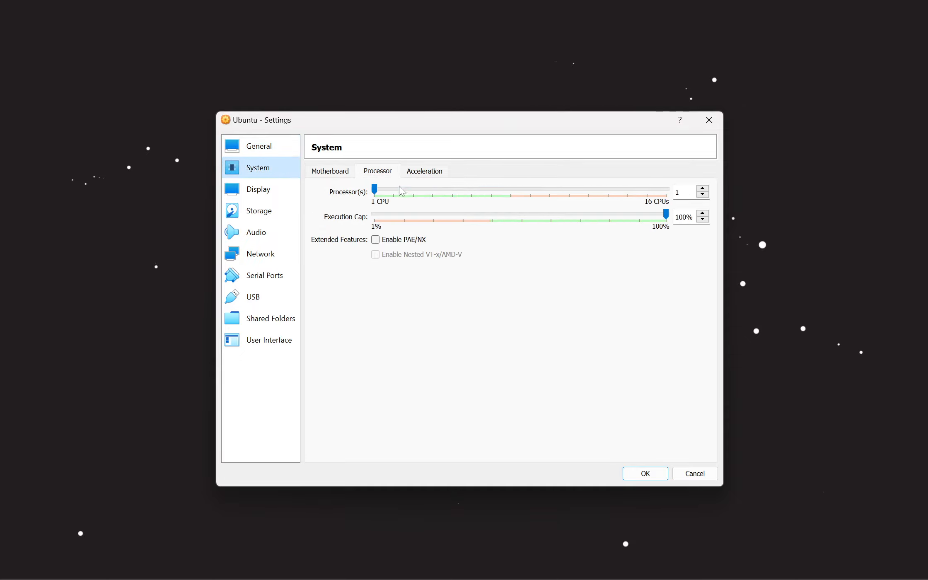
pyautogui.moveTo(375, 191); pyautogui.dragTo(432, 197)
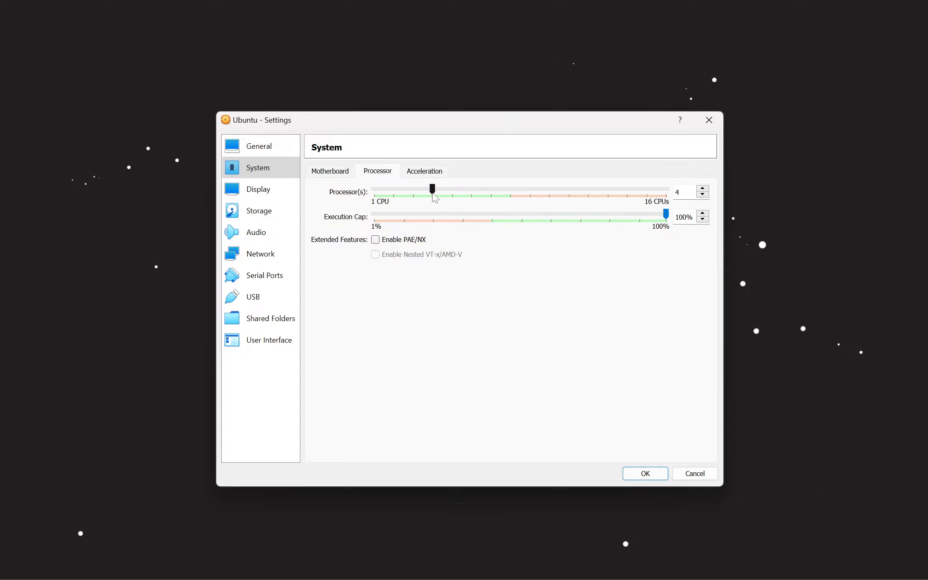
pyautogui.click(423, 173)
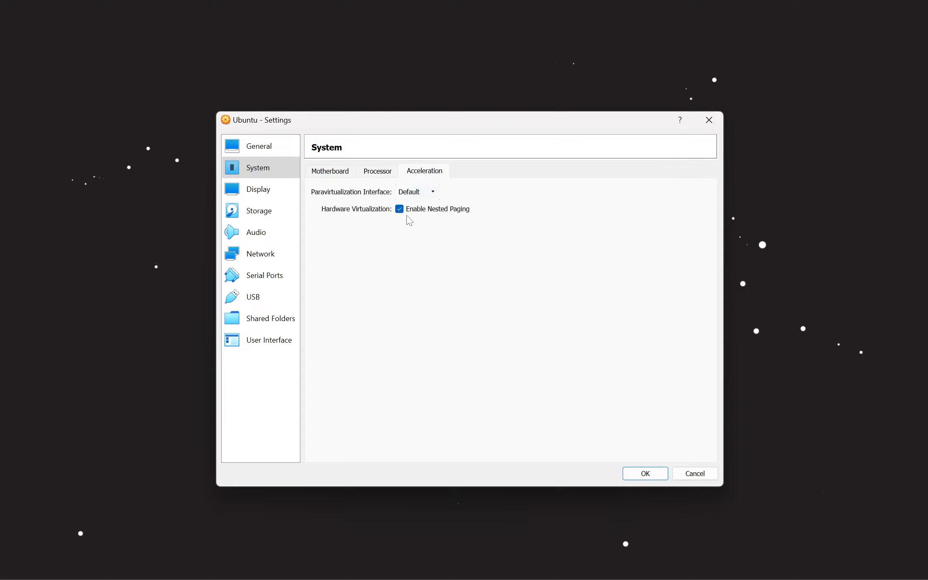
pyautogui.click(381, 174)
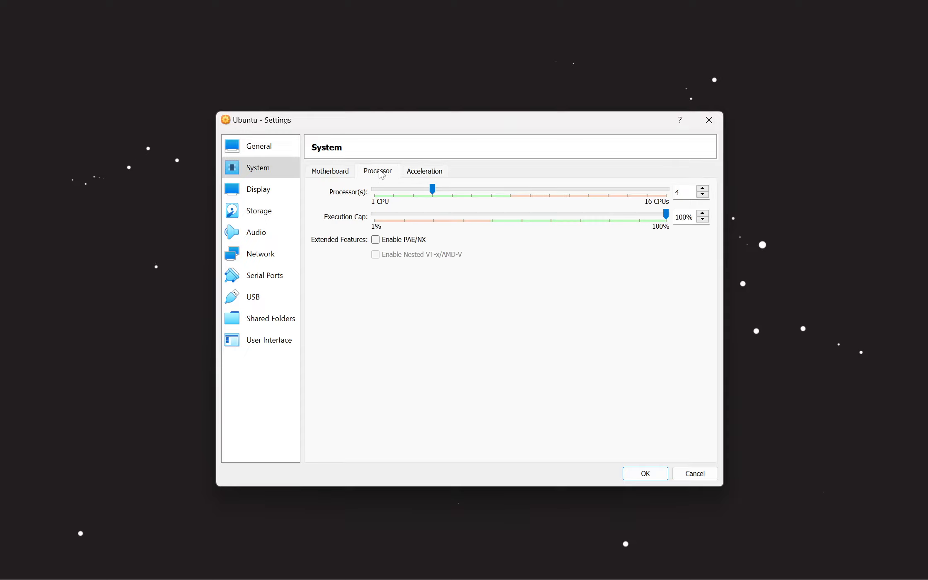
pyautogui.click(376, 241)
# Set the Ubuntu machine's video memory to 128 MB and enable 3D acceleration
pyautogui.click(264, 187)
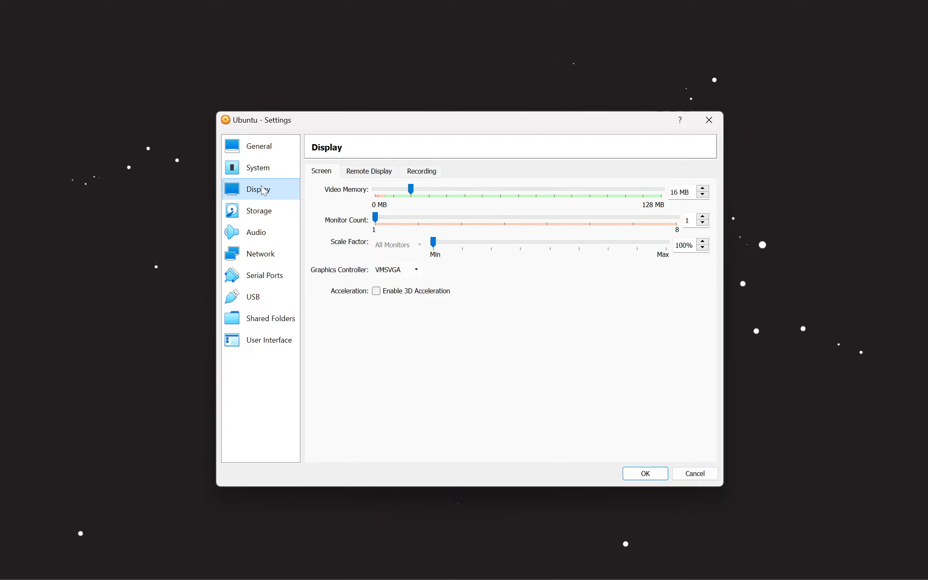
pyautogui.moveTo(412, 190); pyautogui.dragTo(713, 198)
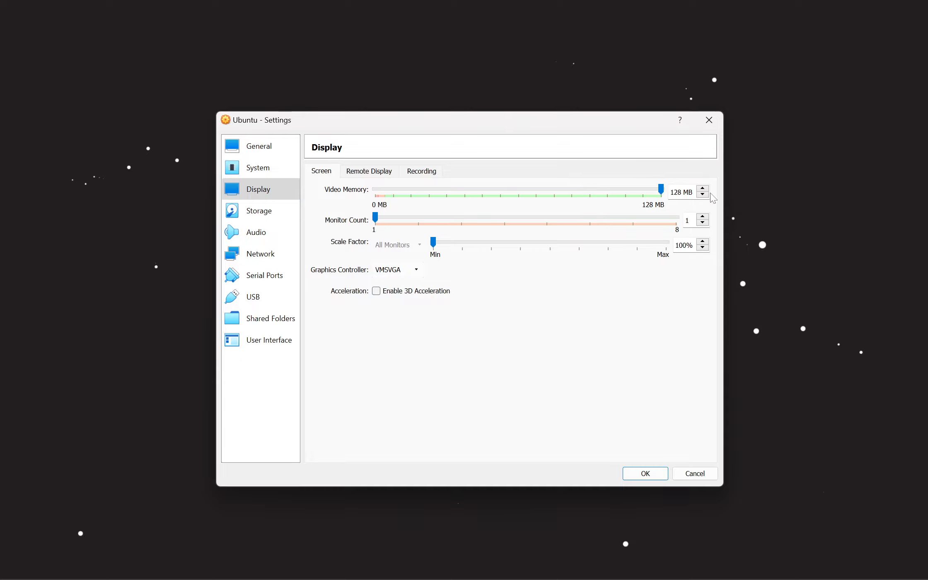
pyautogui.click(377, 293)
# Attach the ubuntu-22.04.1-desktop-amd64 disc image from Downloads to the empty IDE optical drive and save the machine settings
pyautogui.click(254, 211)
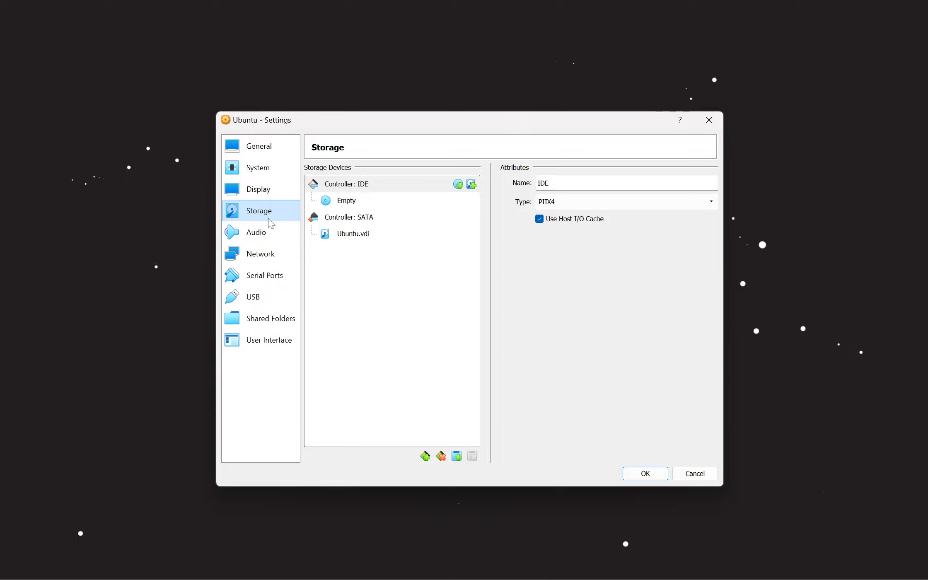
pyautogui.click(355, 207)
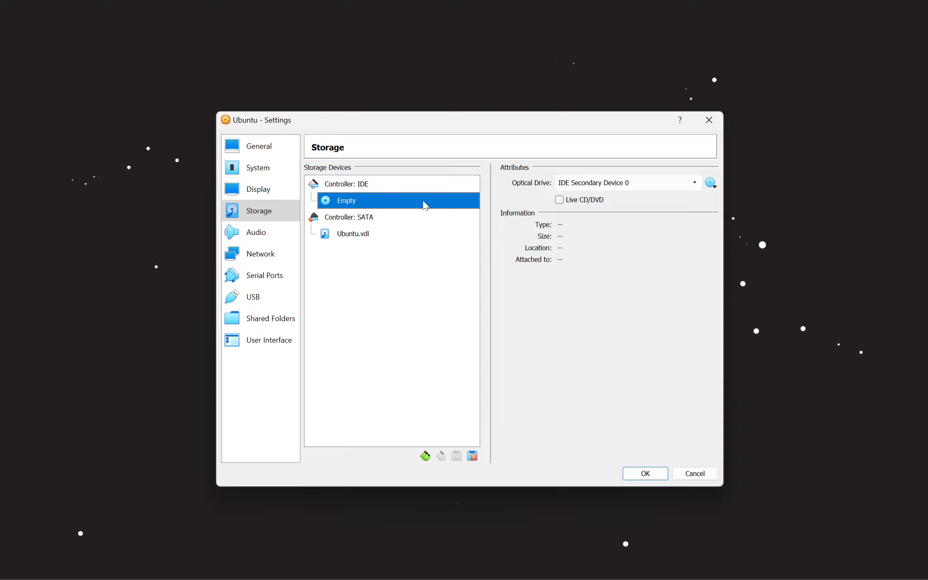
pyautogui.click(710, 183)
pyautogui.click(730, 214)
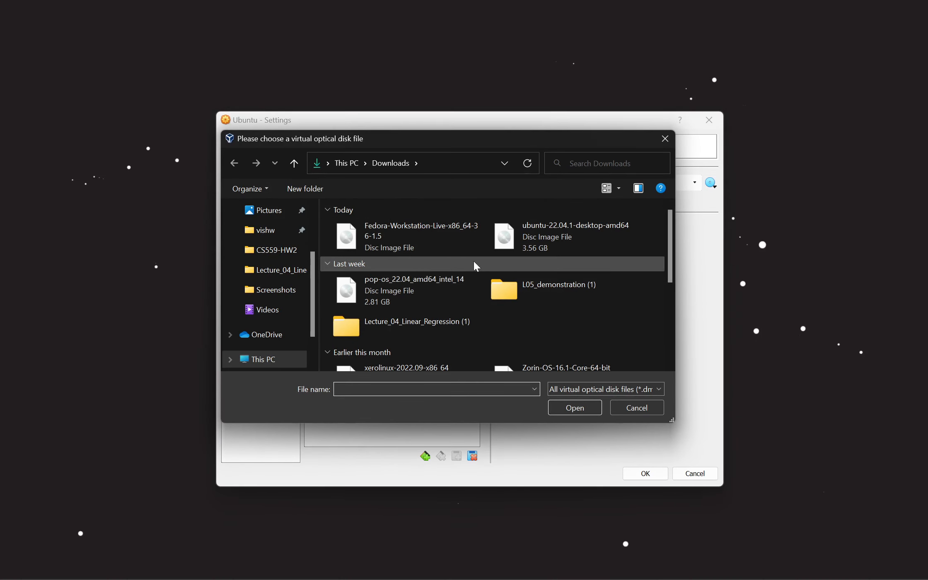
pyautogui.click(583, 227)
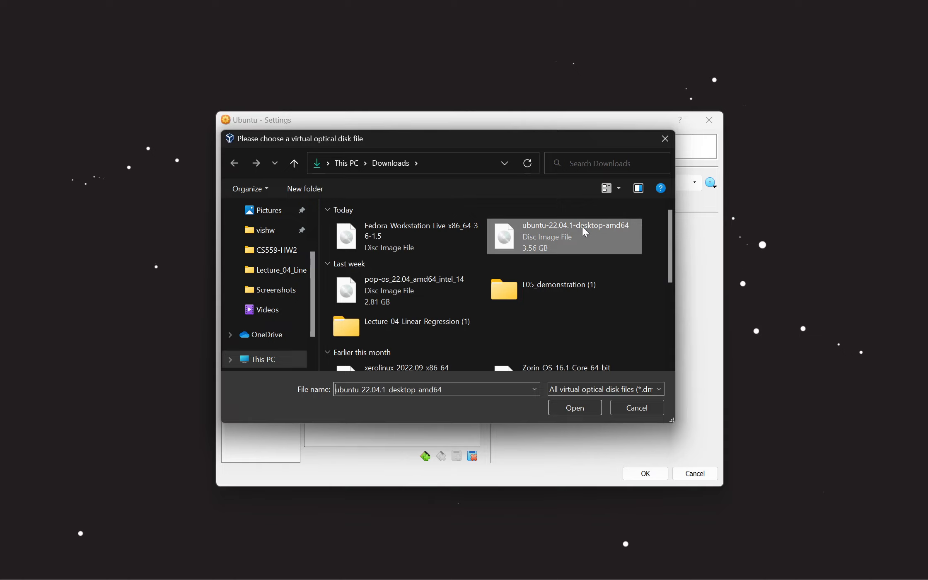
pyautogui.click(588, 410)
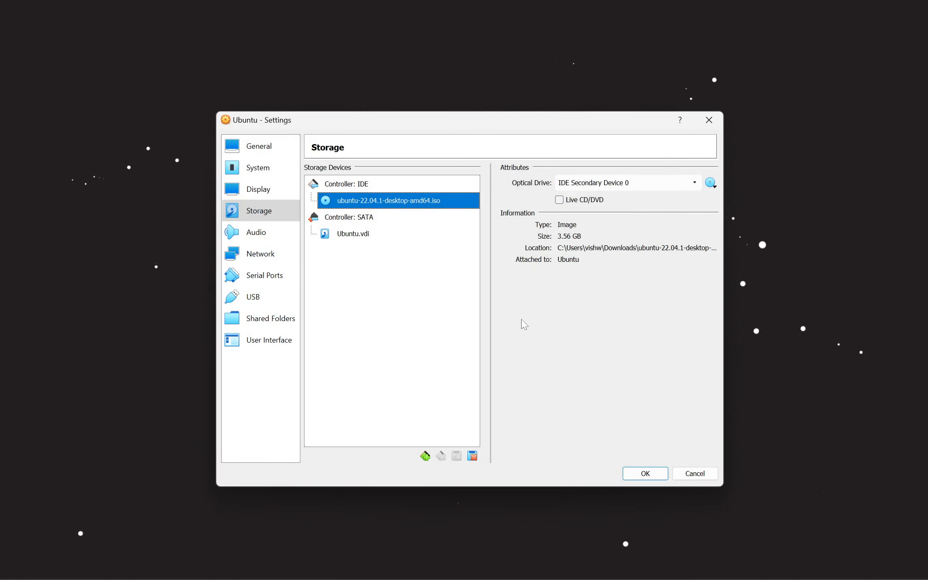
pyautogui.click(656, 475)
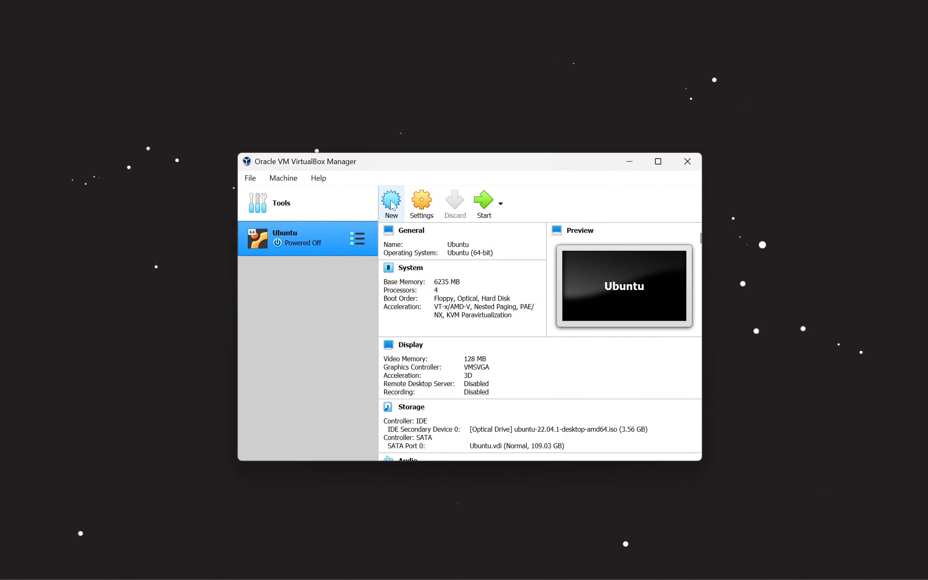
# Start the Ubuntu virtual machine, switch its window to full-screen mode and dismiss the keyboard capture notice
pyautogui.click(484, 208)
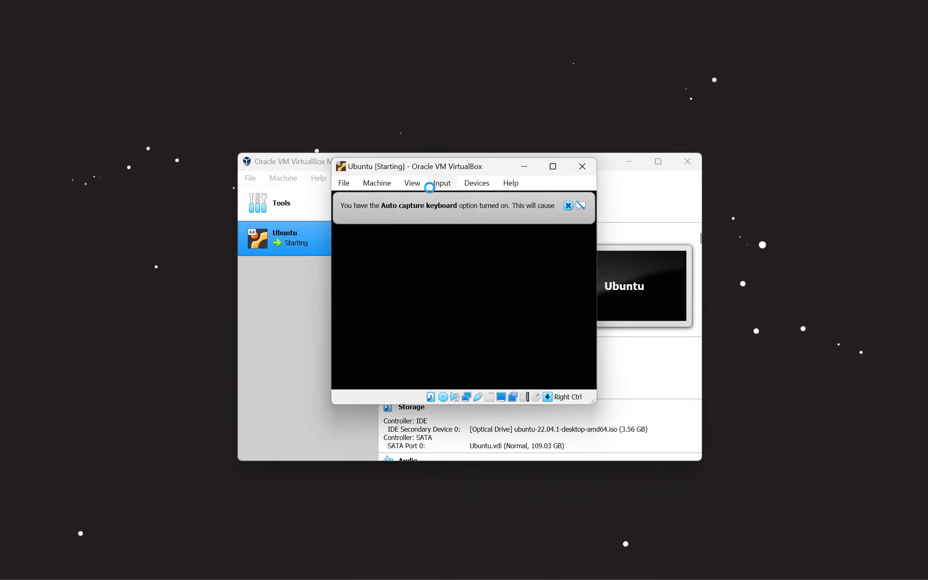
pyautogui.click(419, 183)
pyautogui.click(432, 200)
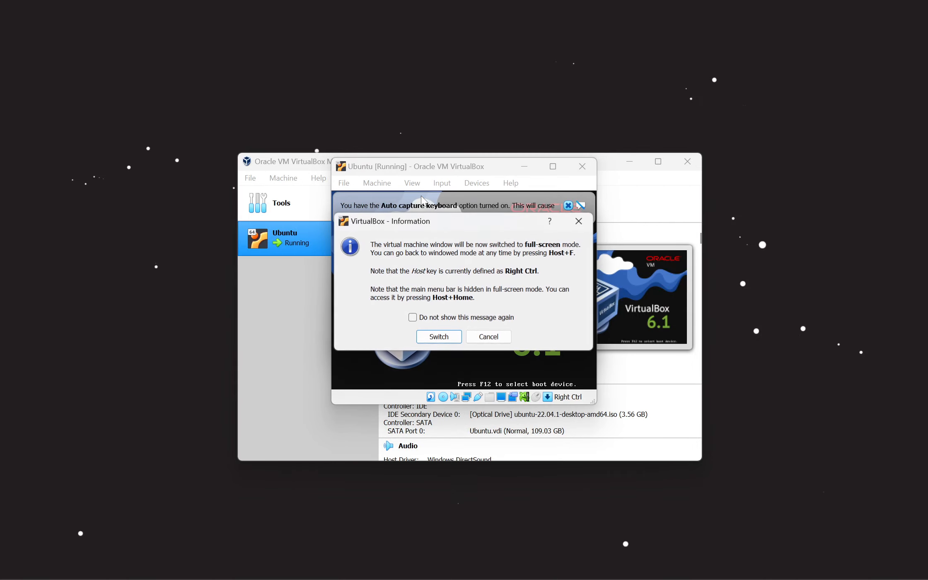
pyautogui.click(438, 338)
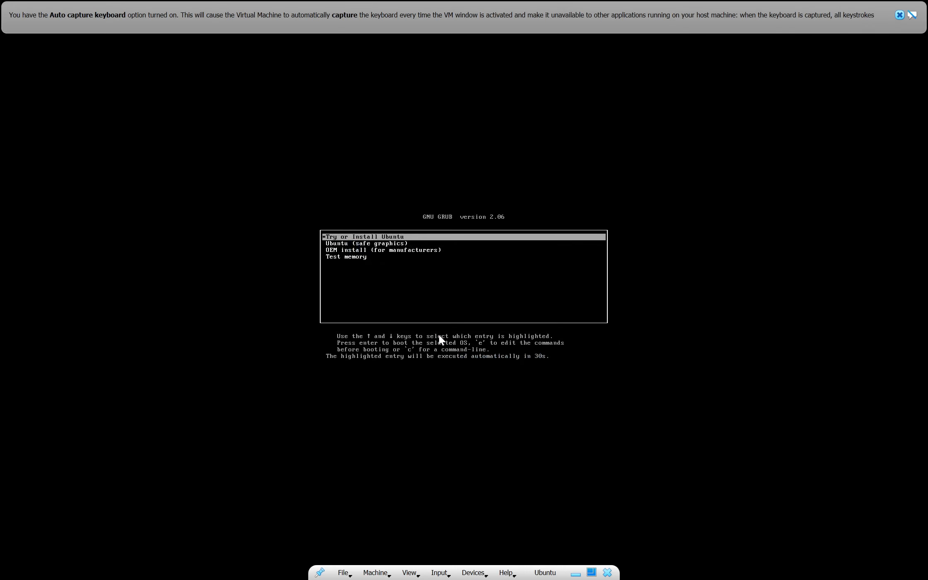
pyautogui.click(899, 15)
# Boot the "Try or Install Ubuntu" entry, dismiss the mouse integration notice and choose to try Ubuntu
pyautogui.press('Down')
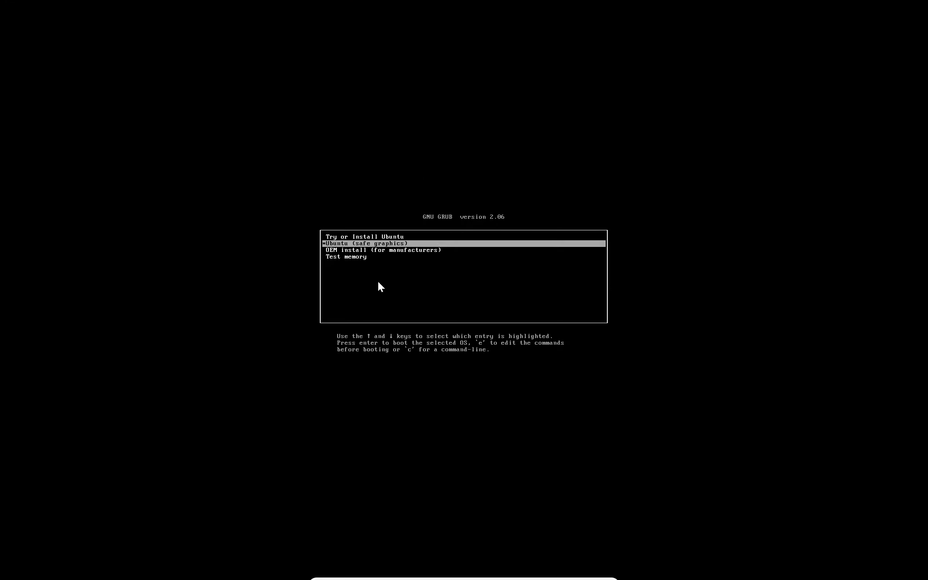
pyautogui.press('Up')
pyautogui.press('Return')
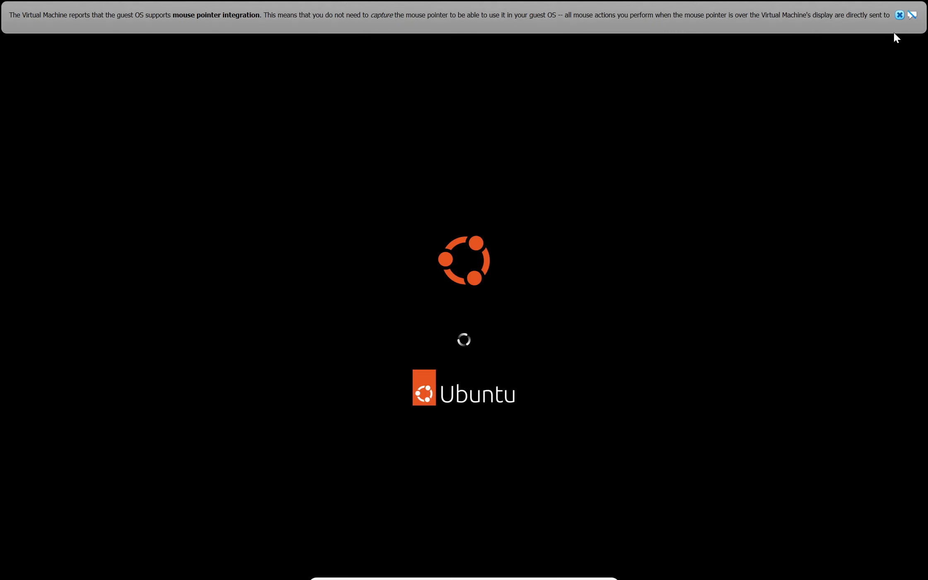
pyautogui.click(901, 15)
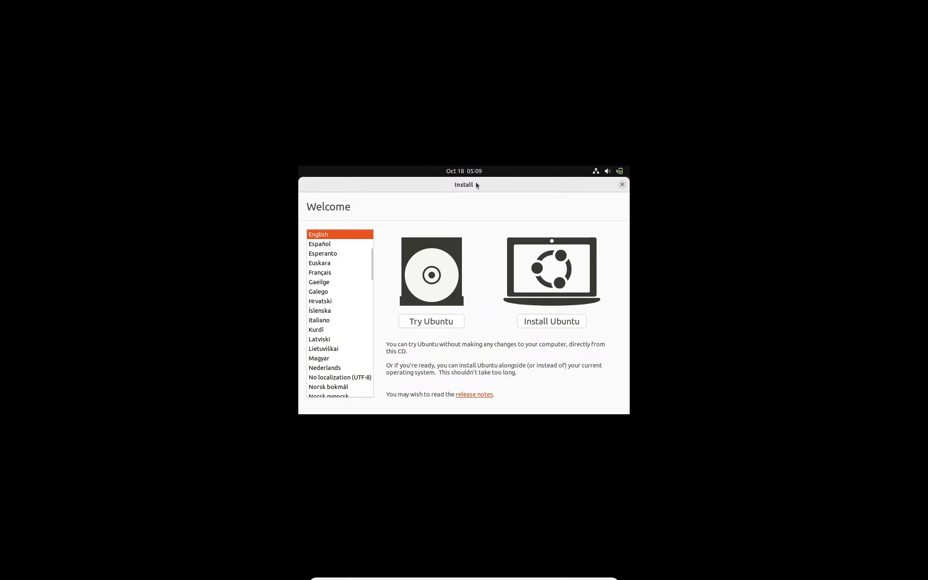
pyautogui.click(452, 321)
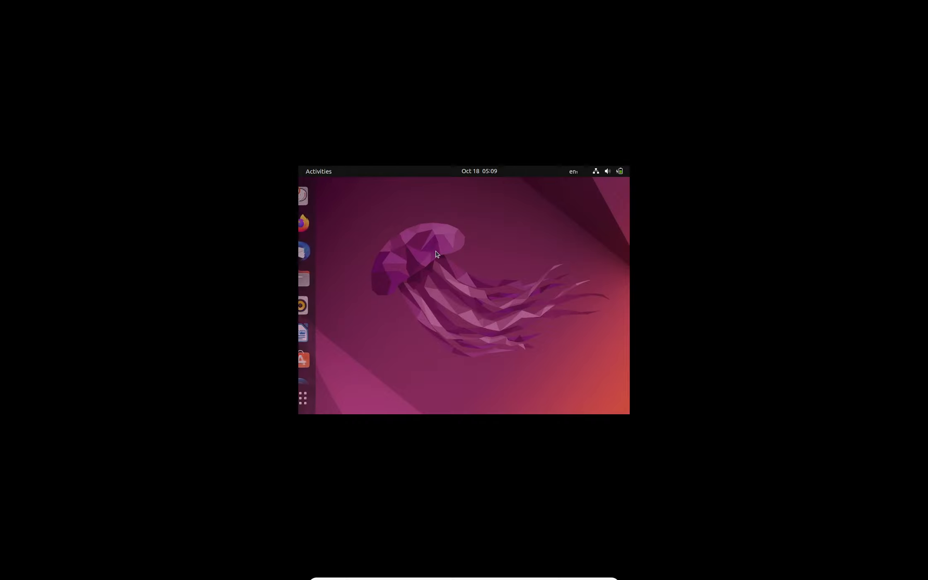
# Set the Ubuntu display resolution to 1920 × 1200 (16:10), keep the changes and close Settings
pyautogui.click(616, 172)
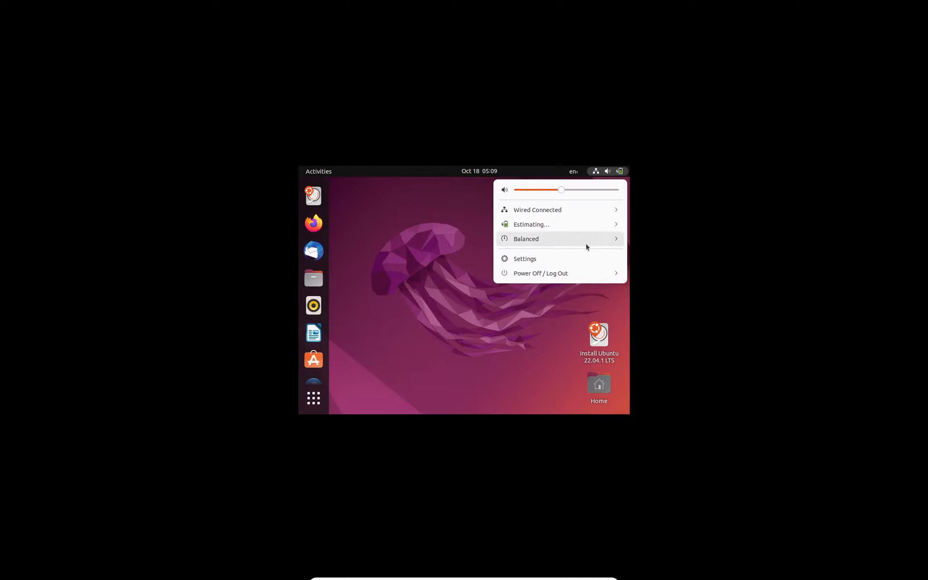
pyautogui.click(584, 257)
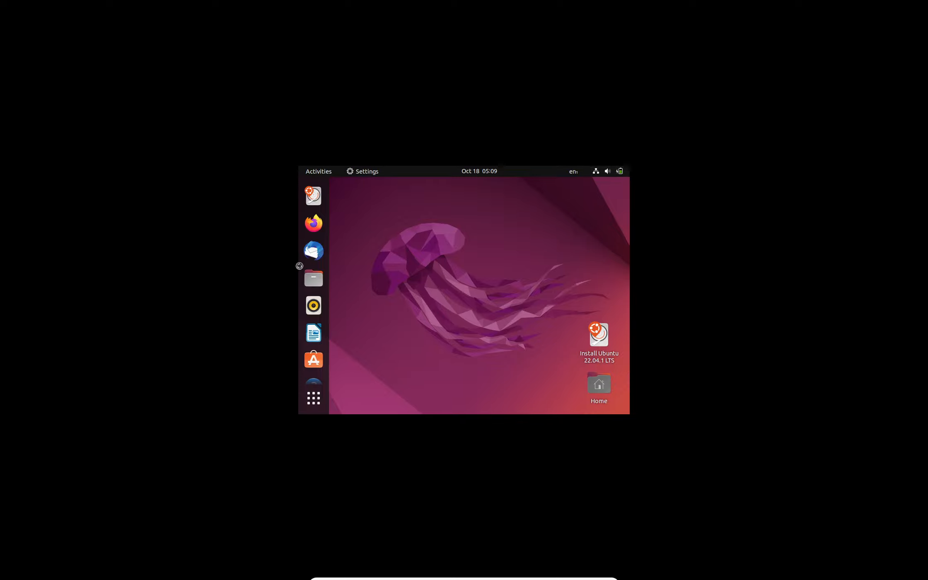
pyautogui.write('di')
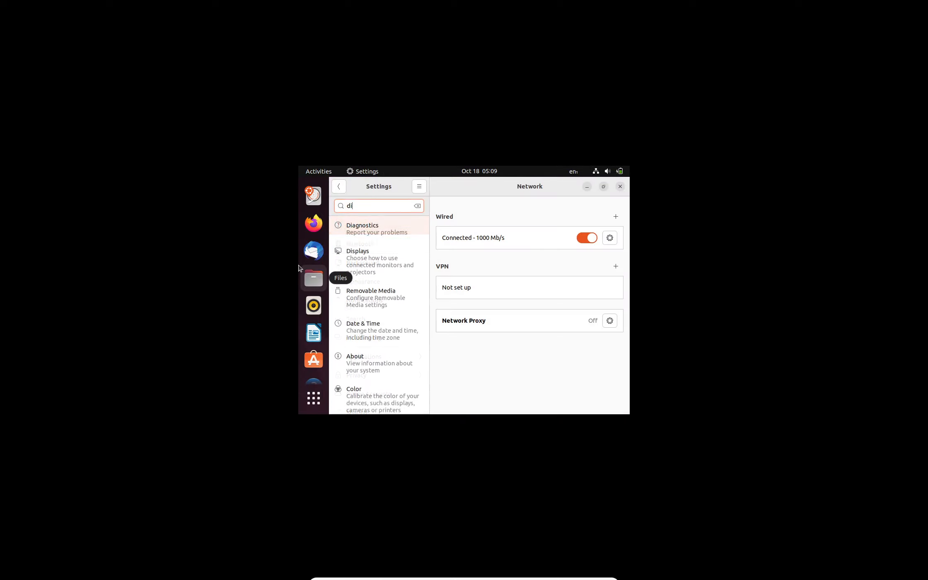
pyautogui.write('splay')
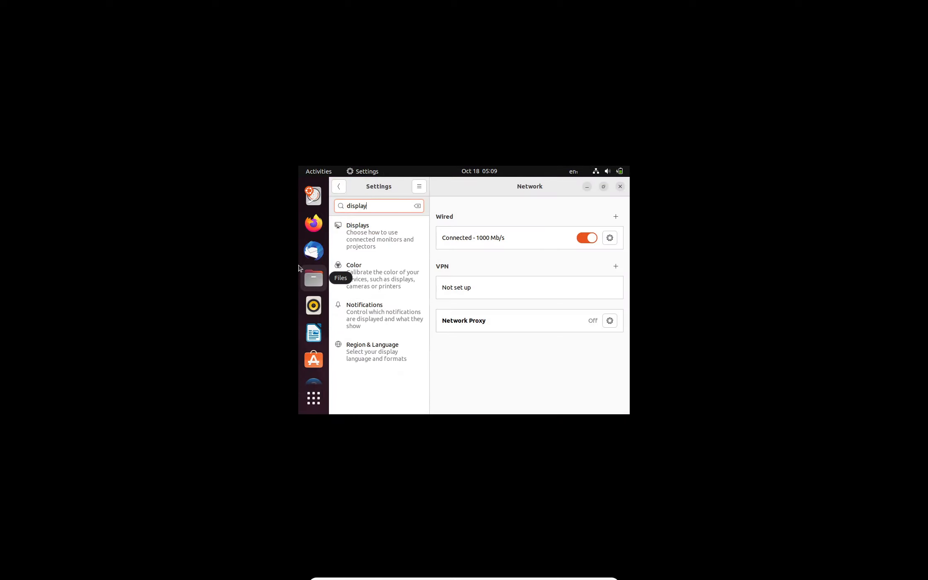
pyautogui.click(373, 232)
pyautogui.click(600, 257)
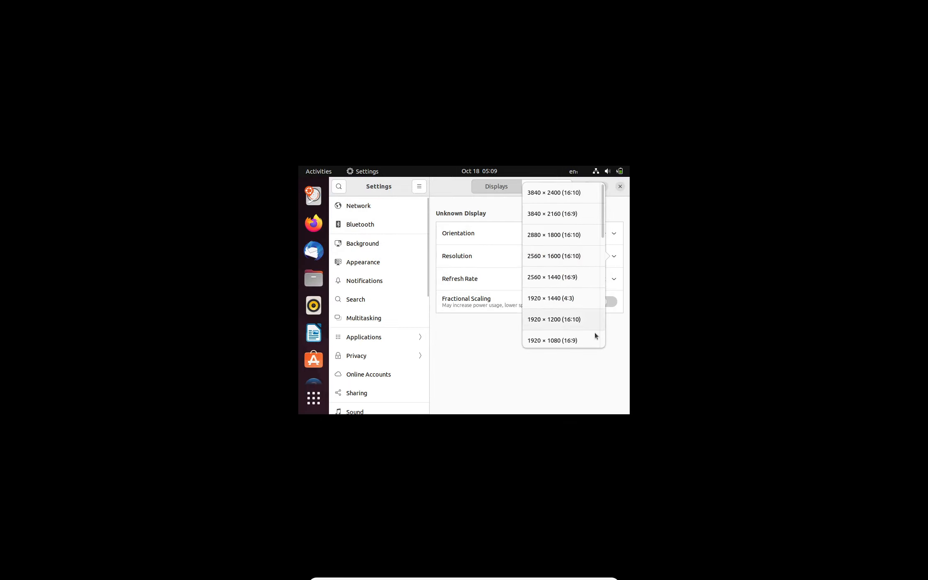
pyautogui.click(551, 319)
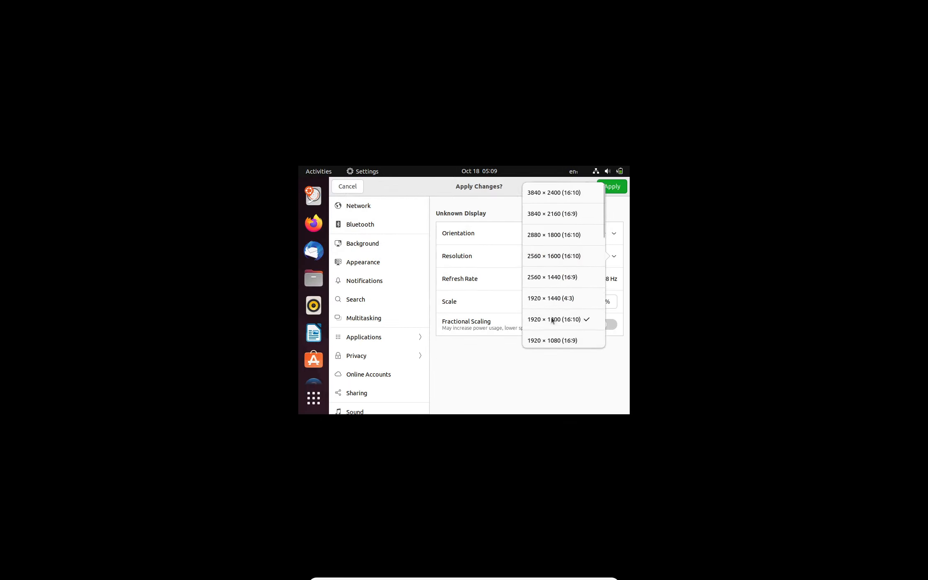
pyautogui.click(612, 186)
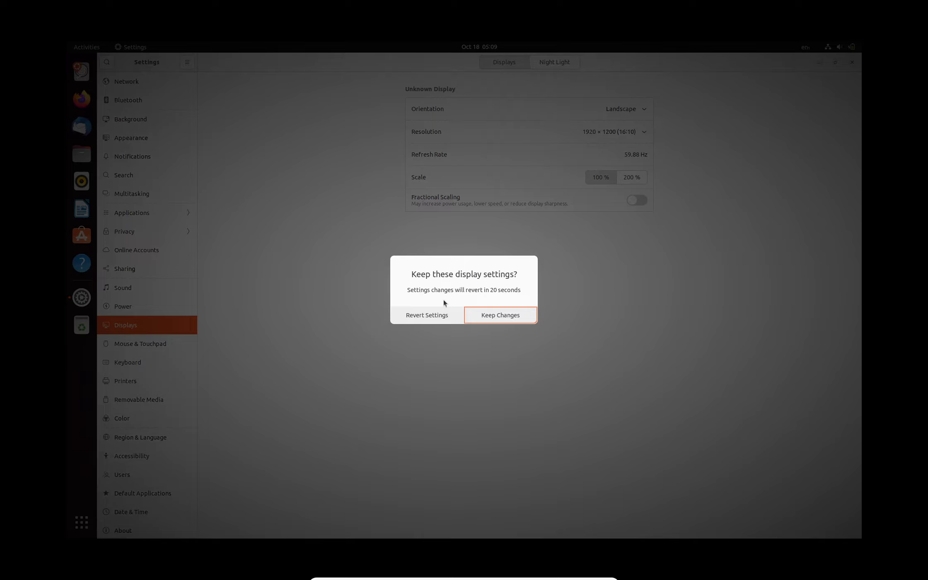
pyautogui.click(486, 317)
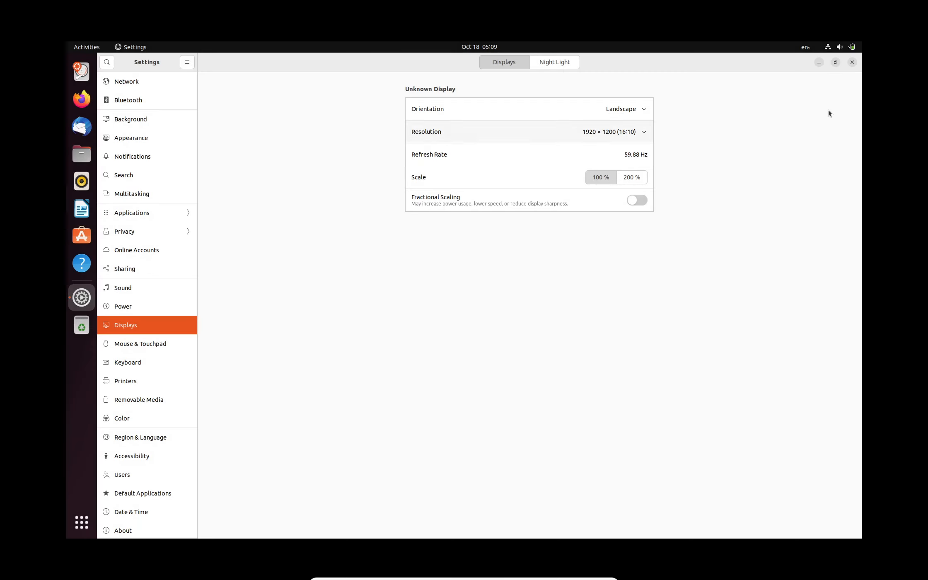
pyautogui.click(852, 62)
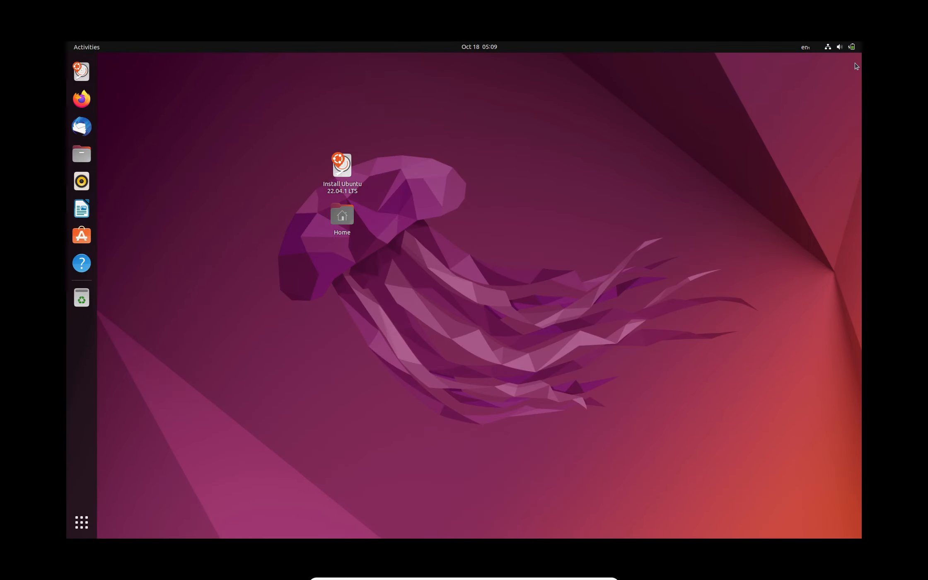
# Launch the Ubuntu 22.04.1 LTS installer and accept English as the language and English (US) as the keyboard layout
pyautogui.click(345, 182)
pyautogui.doubleClick(346, 179)
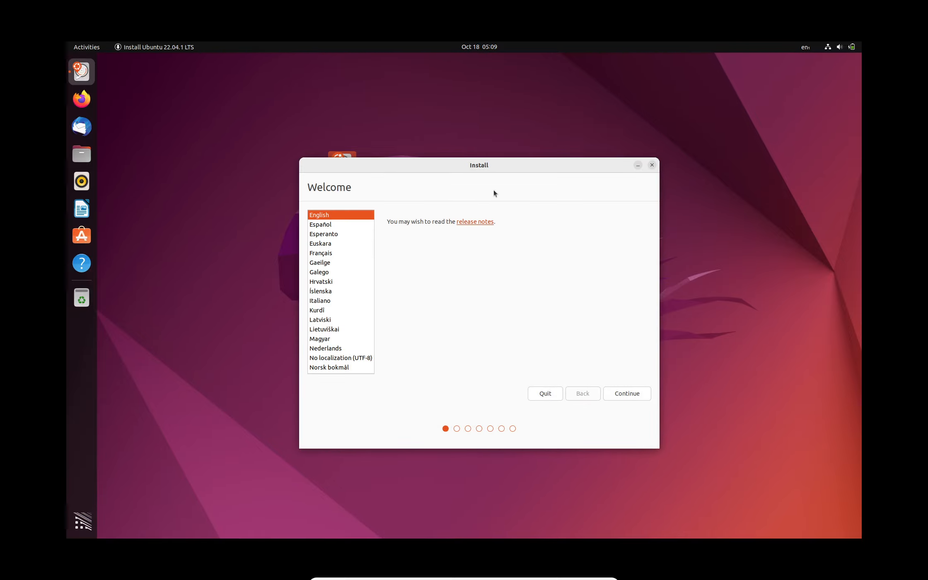
pyautogui.click(640, 389)
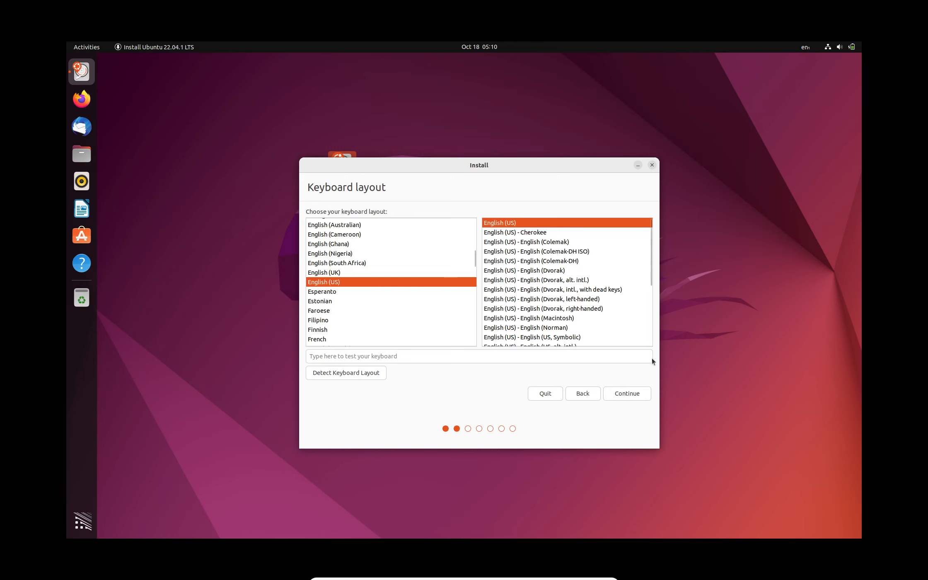
pyautogui.click(637, 397)
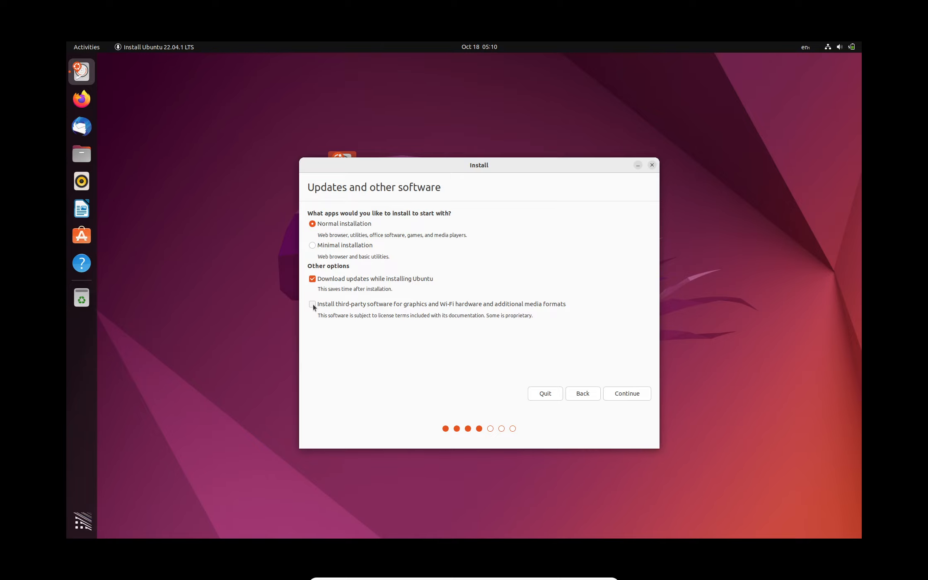
# Enable third-party software for graphics, Wi-Fi hardware and media formats, and continue with the normal installation
pyautogui.click(312, 304)
pyautogui.click(637, 392)
pyautogui.moveTo(320, 394); pyautogui.dragTo(411, 392)
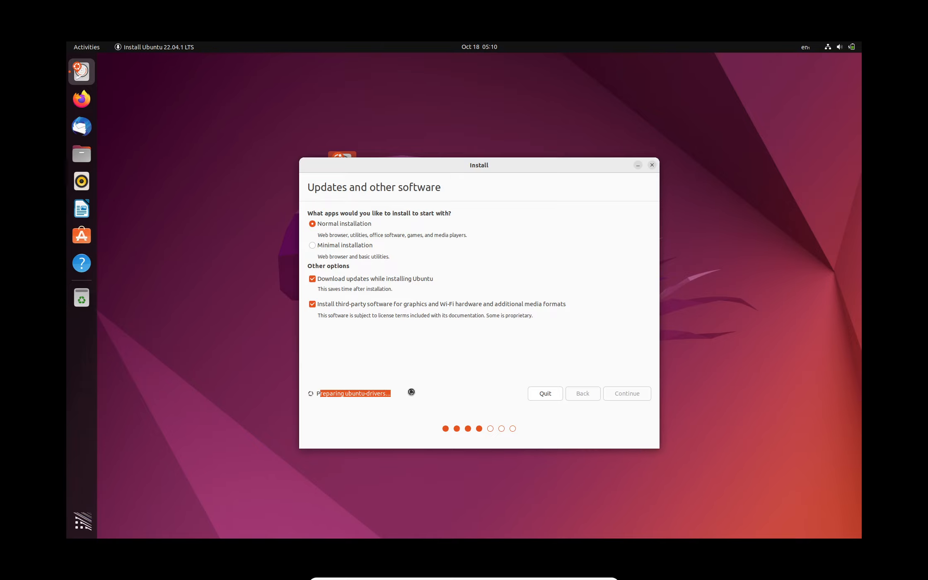
pyautogui.click(370, 395)
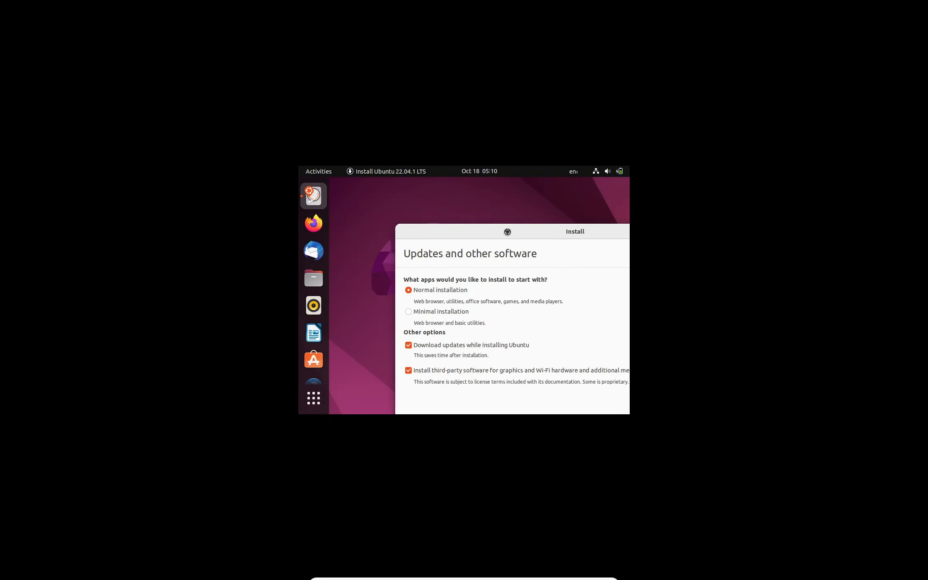
# Set the display resolution to 1920 × 1200 (16:10) again so the installer fits, and keep the changes
pyautogui.moveTo(507, 232); pyautogui.dragTo(443, 198)
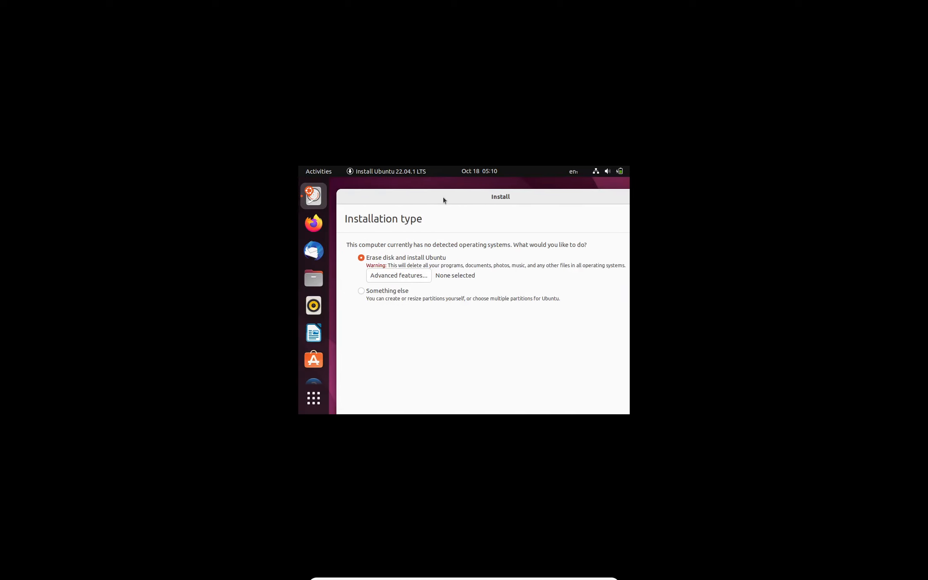
pyautogui.click(608, 171)
pyautogui.click(576, 260)
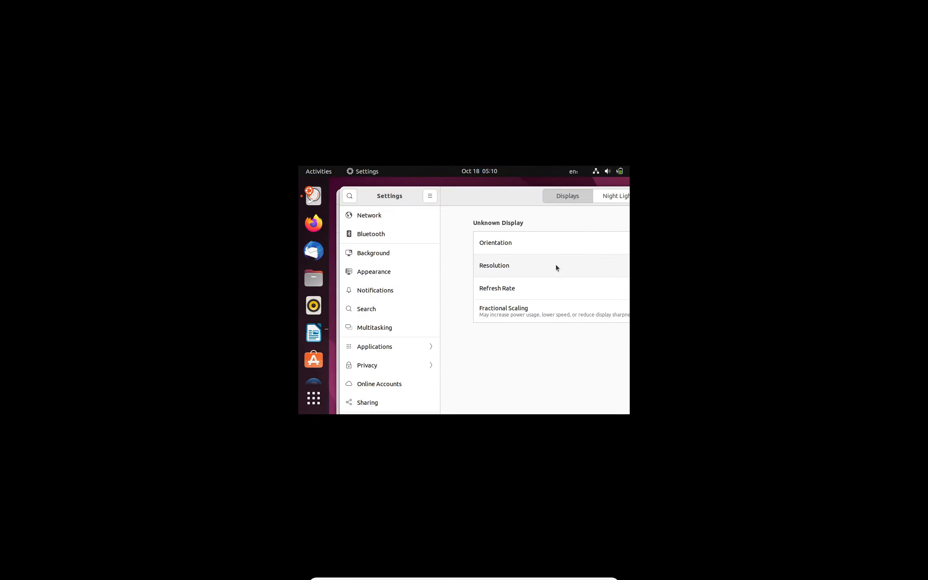
pyautogui.click(552, 264)
pyautogui.moveTo(513, 195); pyautogui.dragTo(338, 193)
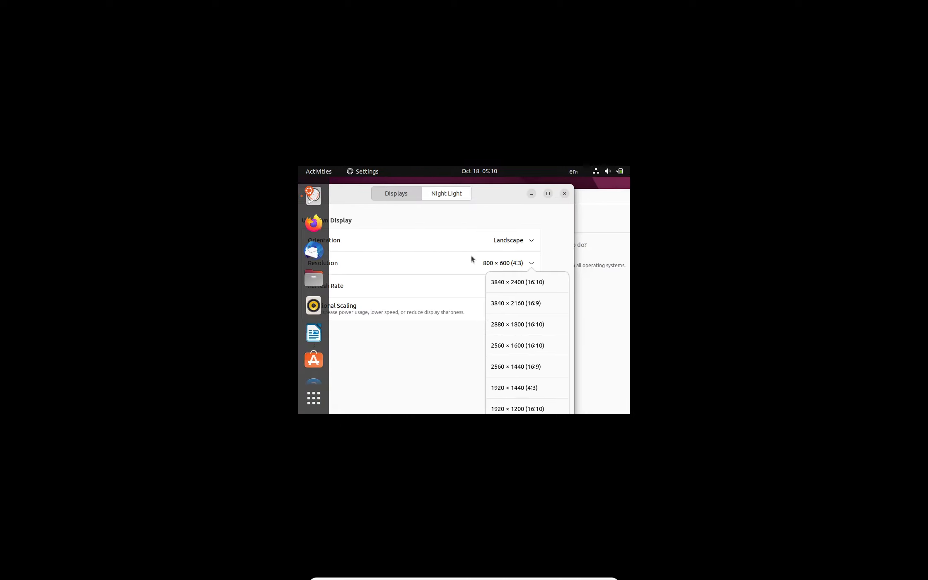
pyautogui.click(528, 408)
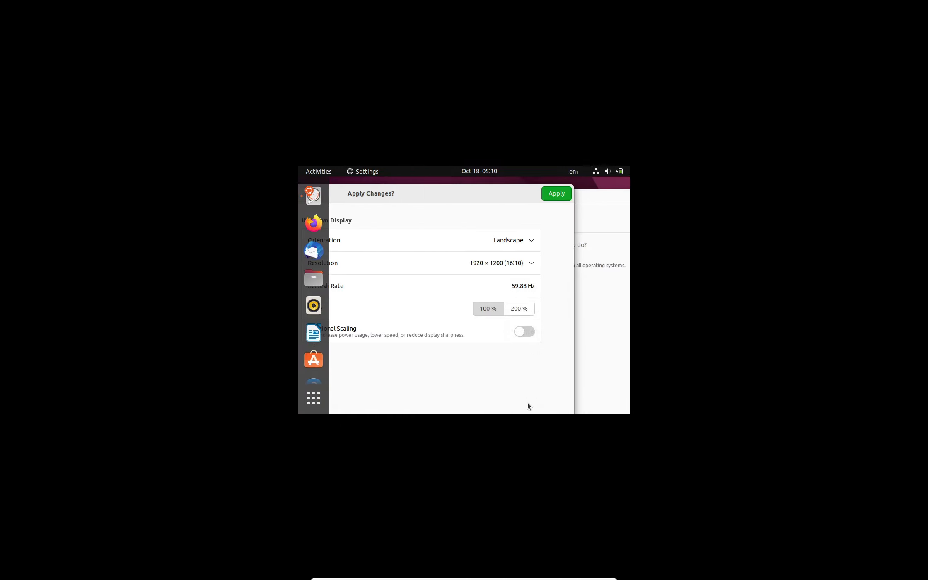
pyautogui.click(559, 197)
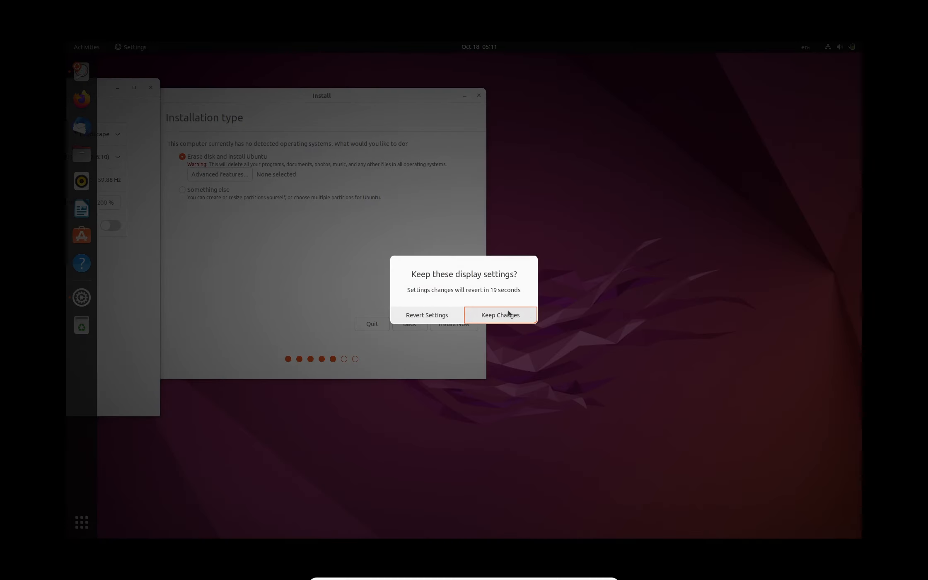
pyautogui.click(509, 314)
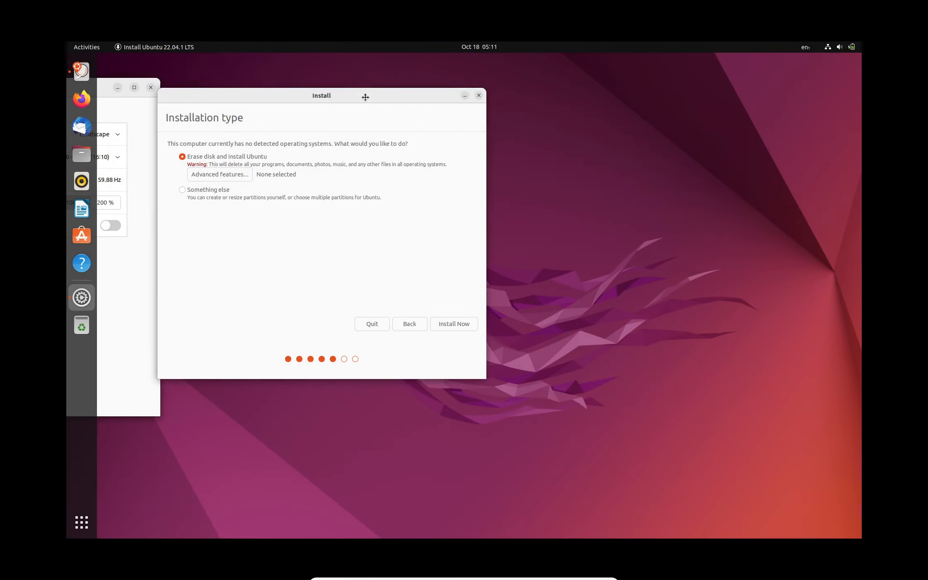
# Move the installer window to the middle of the desktop and start the installation with "Erase disk and install Ubuntu"
pyautogui.moveTo(365, 95); pyautogui.dragTo(595, 165)
pyautogui.moveTo(526, 164); pyautogui.dragTo(461, 157)
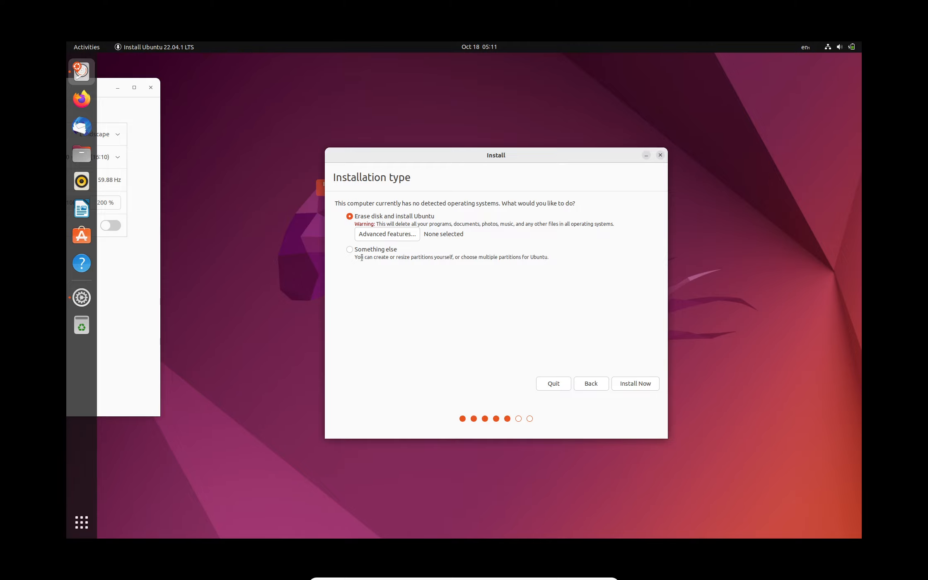
pyautogui.click(350, 249)
pyautogui.click(634, 383)
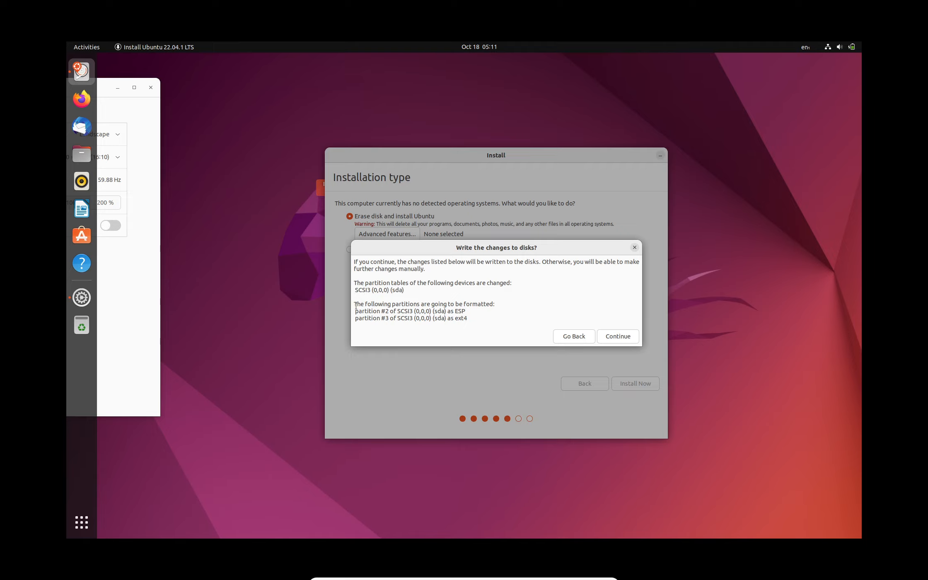
# Review the partitions to be formatted, confirm writing the changes to disk and accept New York as the location
pyautogui.moveTo(355, 291); pyautogui.dragTo(385, 319)
pyautogui.click(479, 322)
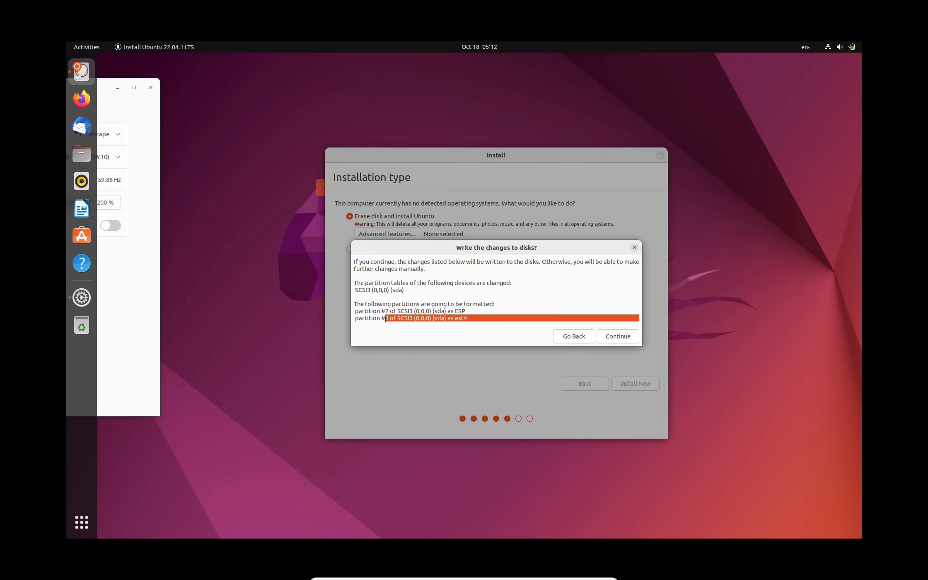
pyautogui.click(443, 318)
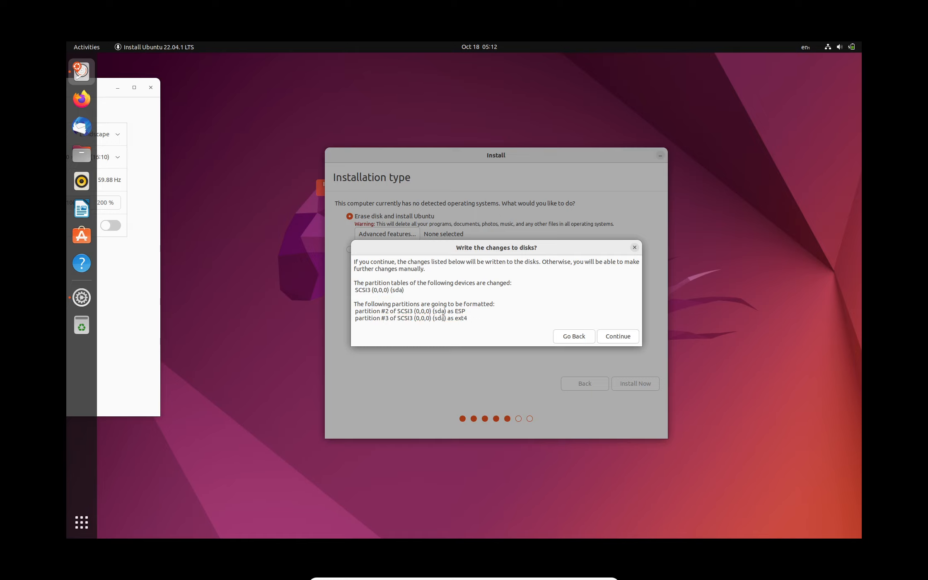
pyautogui.doubleClick(463, 312)
pyautogui.click(463, 312)
pyautogui.click(630, 335)
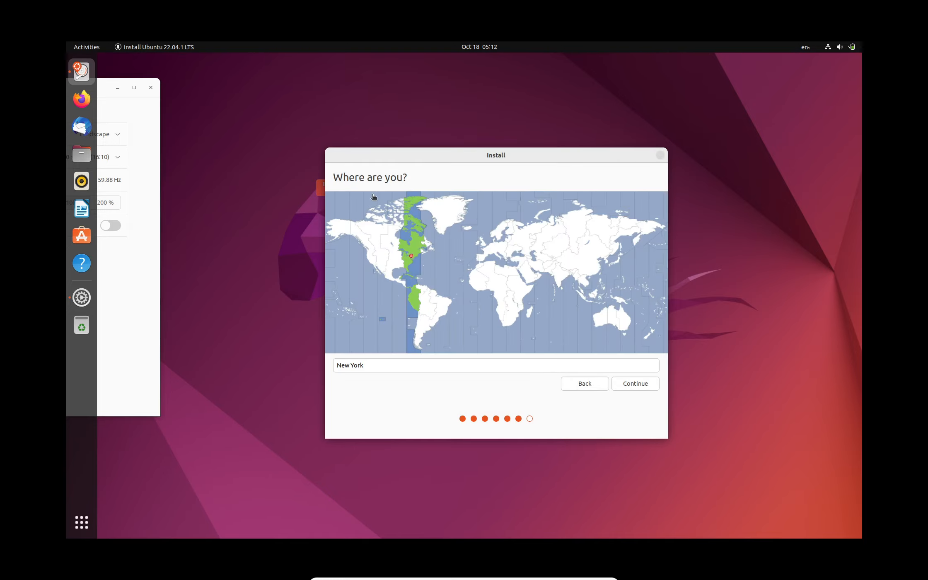
pyautogui.click(636, 385)
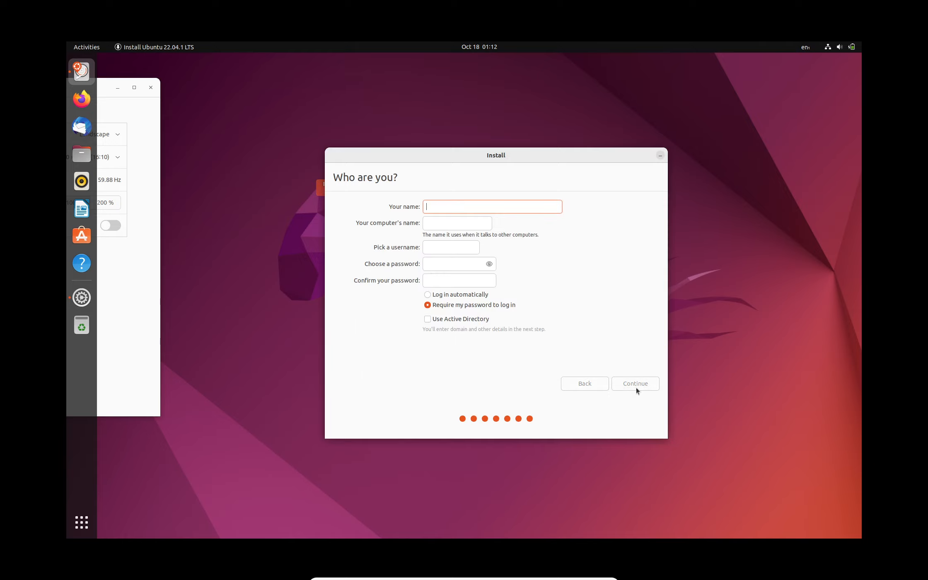
# Fill in the account holder's name, set the computer's name to zz, enter and confirm the account password, and continue the installation
pyautogui.write('z')
pyautogui.press('Tab')
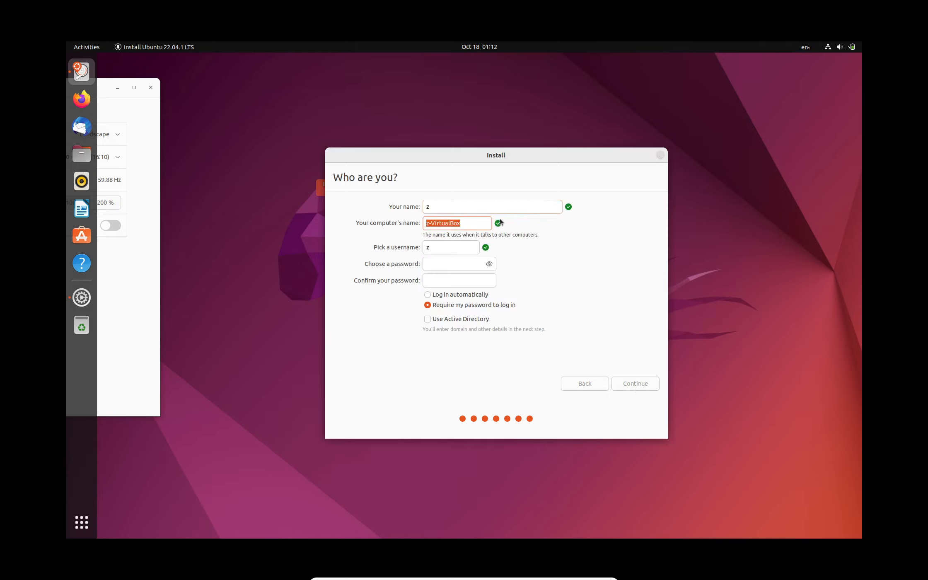
pyautogui.write('zz')
pyautogui.press('Tab')
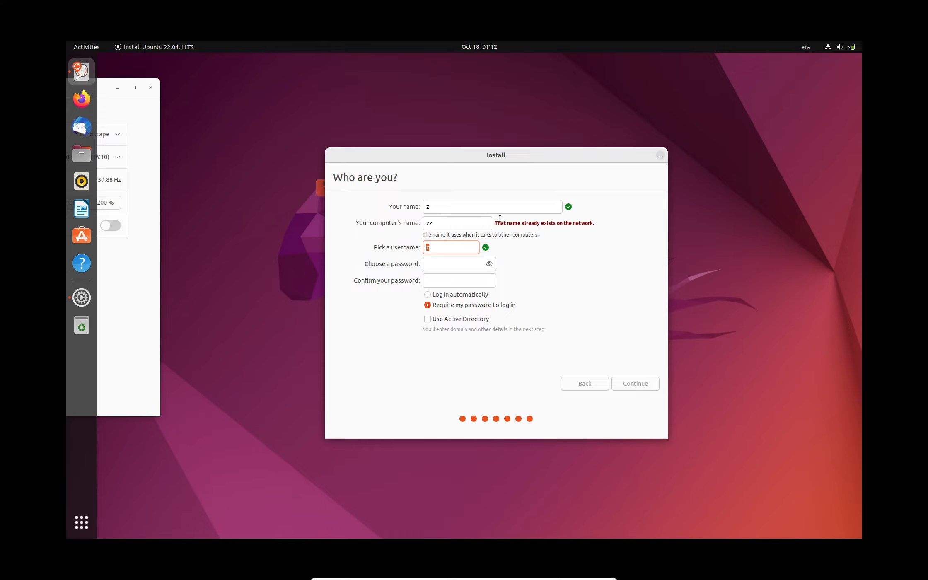
pyautogui.press('Tab')
pyautogui.write('zzzz')
pyautogui.press('Tab')
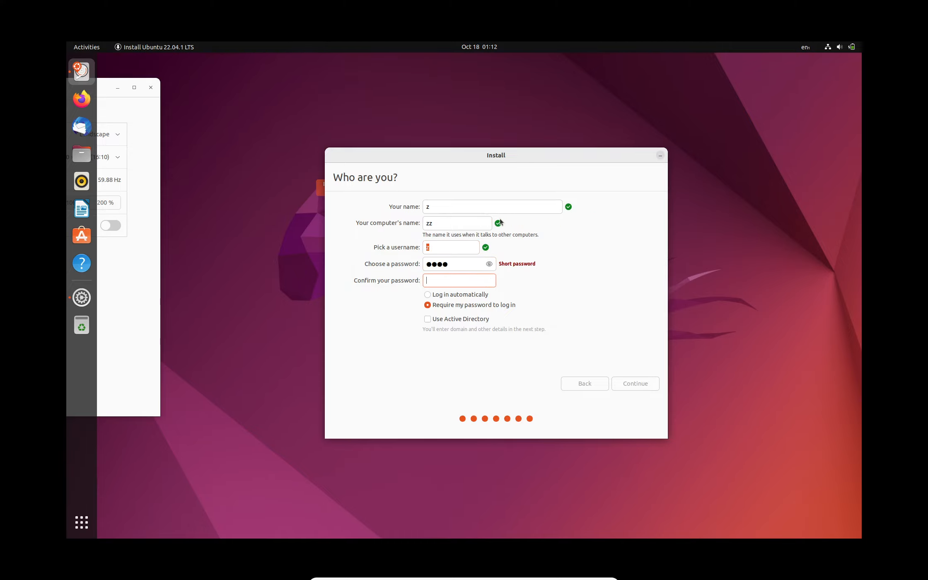
pyautogui.write('zzzz')
pyautogui.click(643, 383)
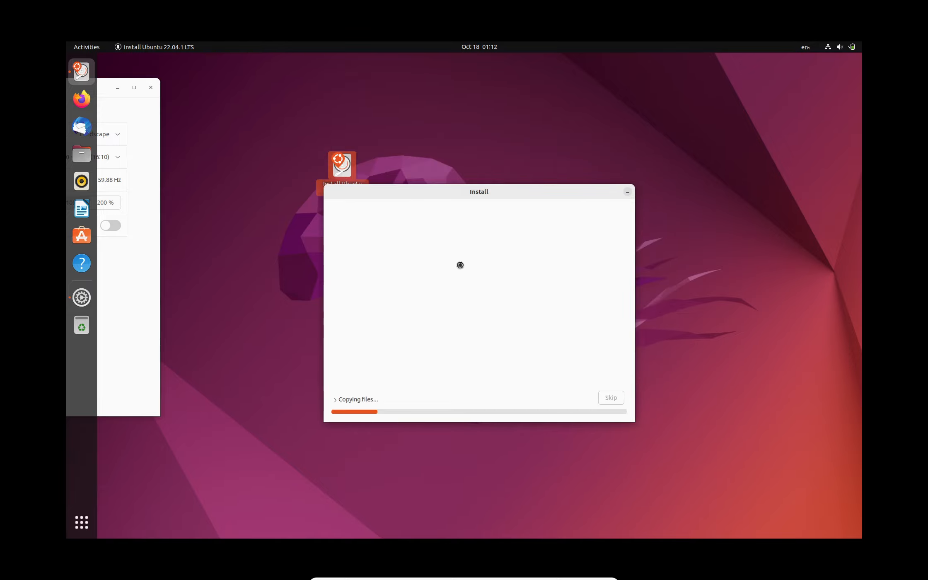
# Move the installer window slightly and bring the Settings window to the middle of the desktop
pyautogui.moveTo(484, 193); pyautogui.dragTo(504, 177)
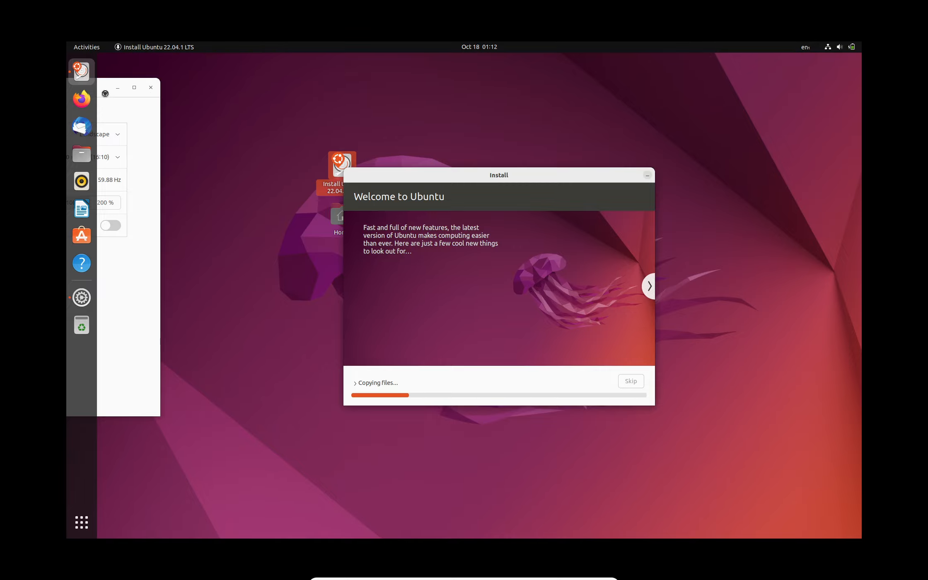
pyautogui.moveTo(106, 93); pyautogui.dragTo(613, 125)
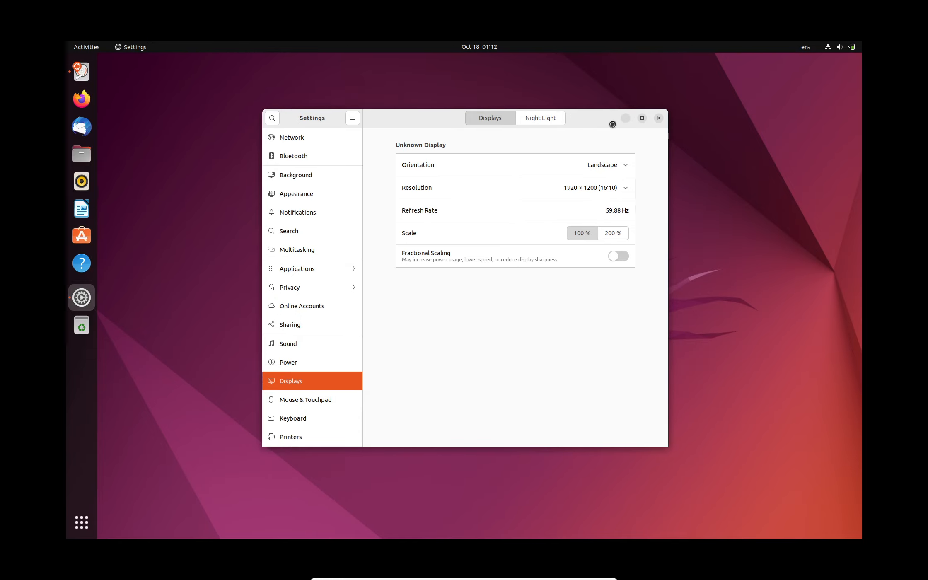
pyautogui.hotkey('alt', 'Tab')
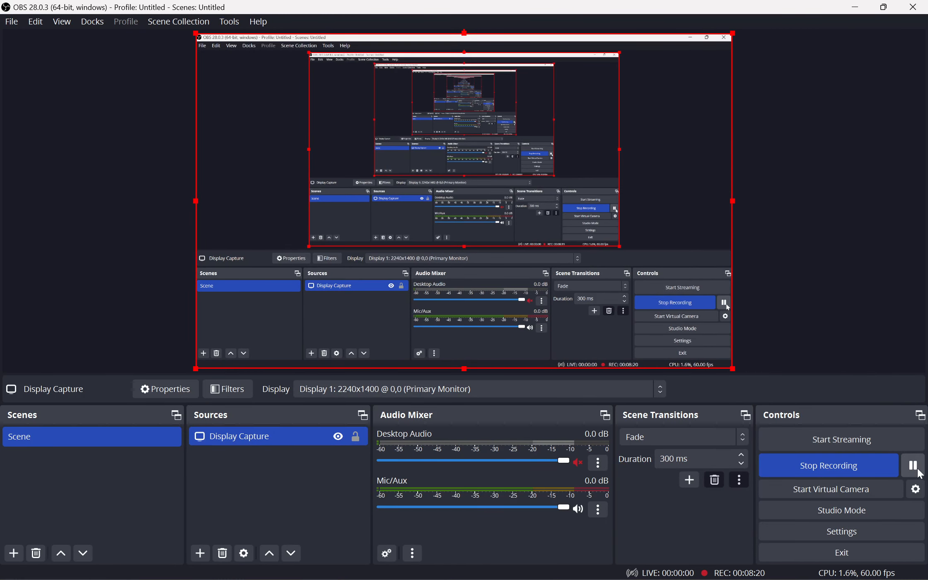
pyautogui.click(909, 469)
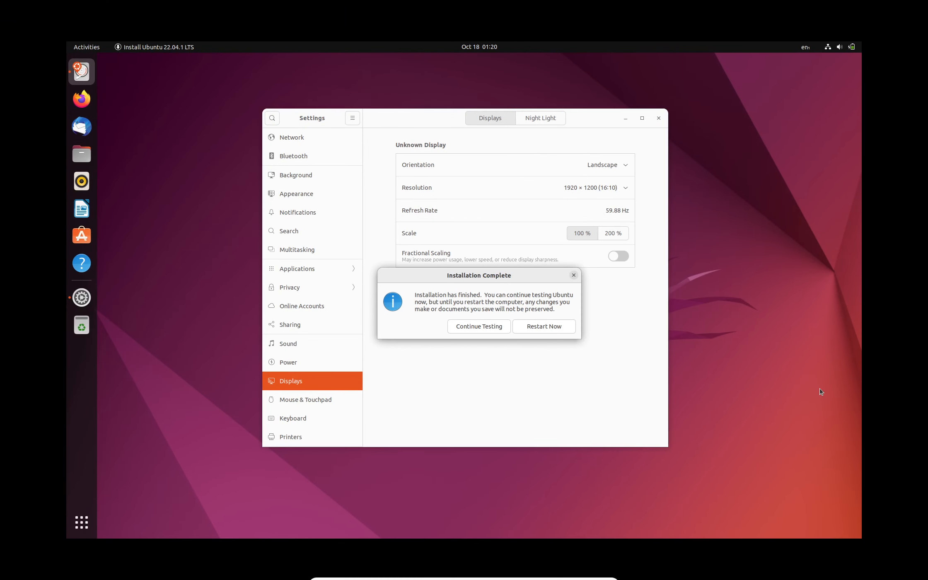
# Restart the computer after the installation, acknowledge removal of the installation medium and dismiss the mouse pointer integration notices
pyautogui.moveTo(484, 280); pyautogui.dragTo(495, 259)
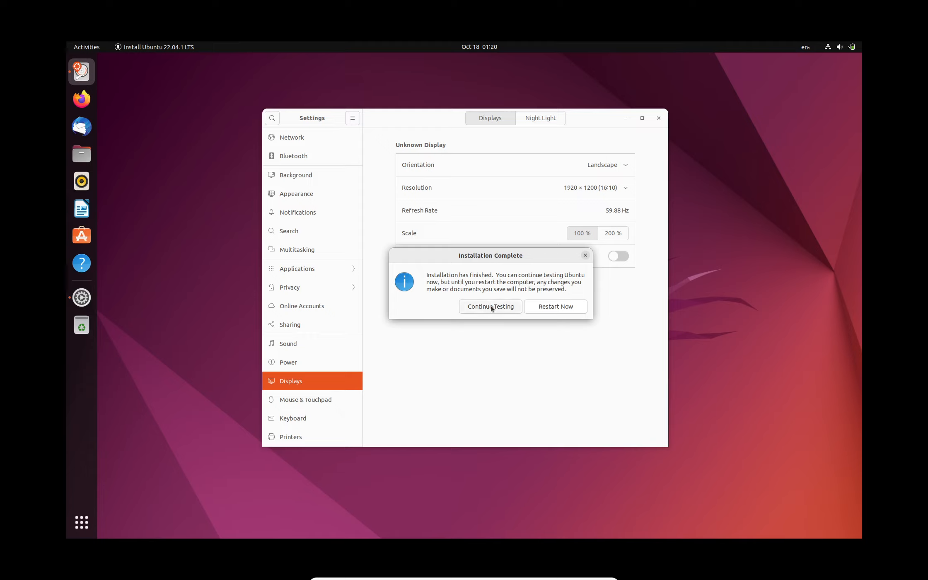
pyautogui.click(557, 309)
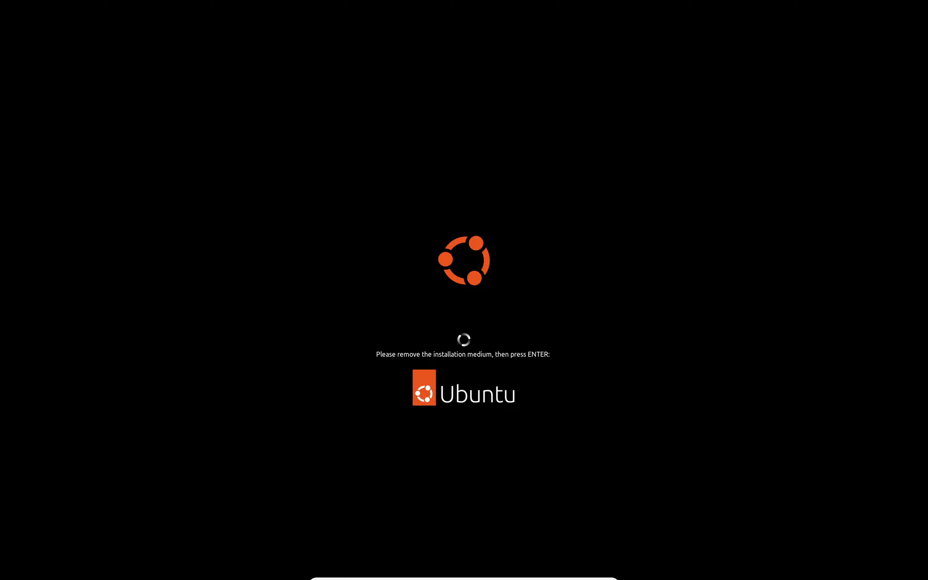
pyautogui.press('Return')
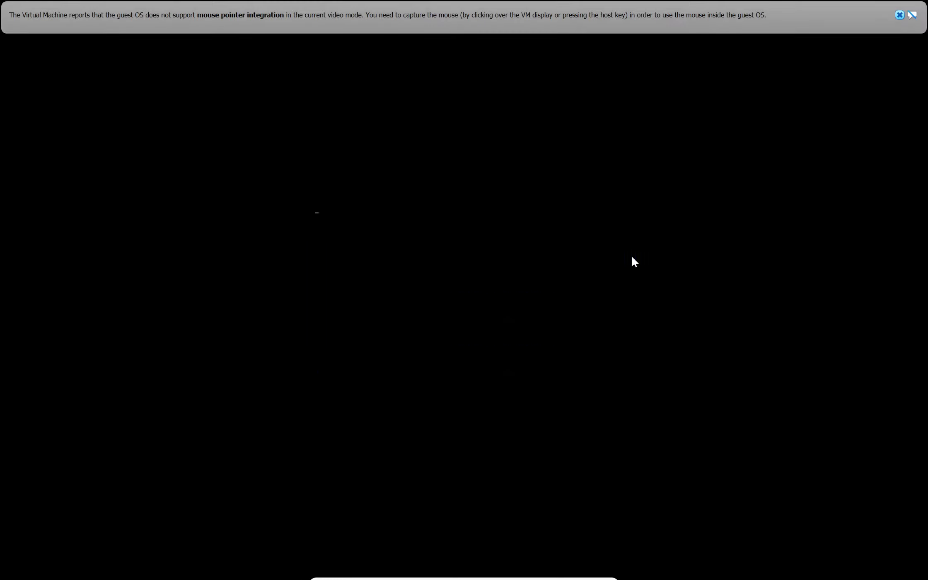
pyautogui.click(898, 15)
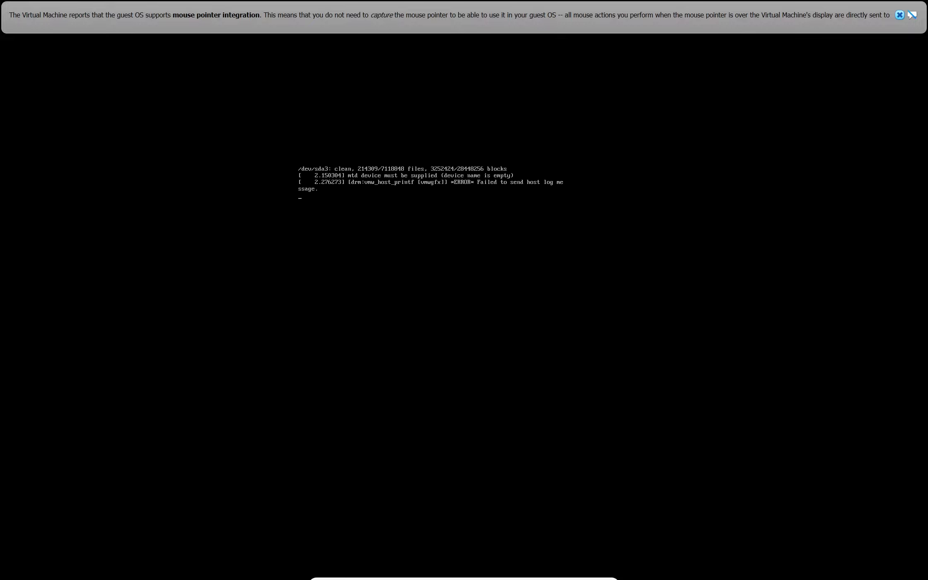
pyautogui.click(899, 16)
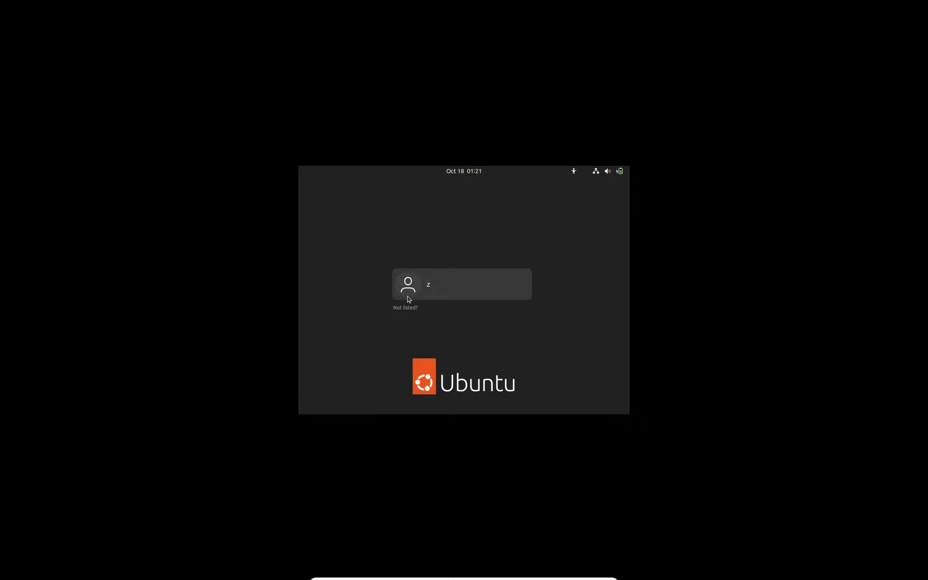
# Log in to the newly installed Ubuntu by selecting the user account and entering its password
pyautogui.click(408, 296)
pyautogui.write('****')
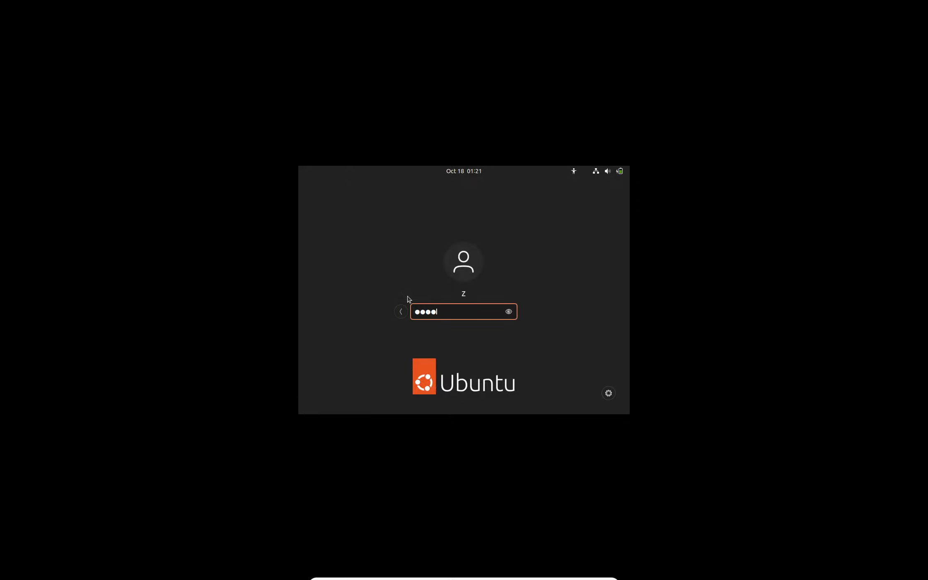
pyautogui.press('Return')
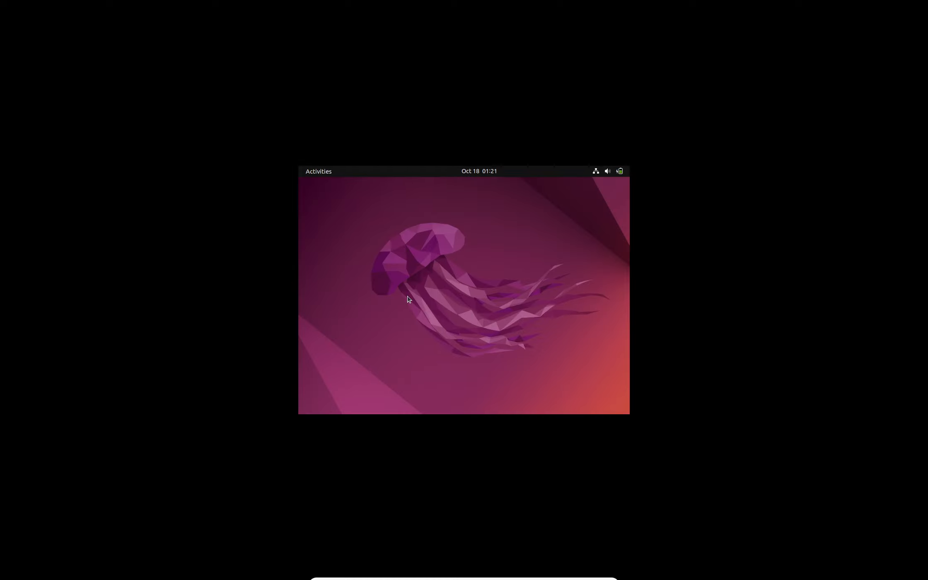
# Set the display resolution to 1920 × 1200 (16:10) in the installed system, keep the changes and close Settings
pyautogui.click(613, 173)
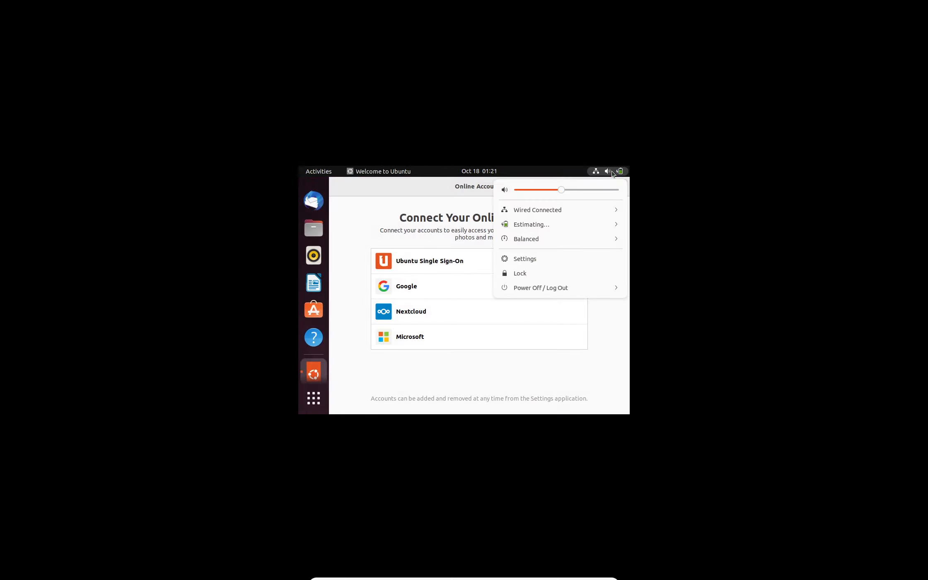
pyautogui.click(570, 257)
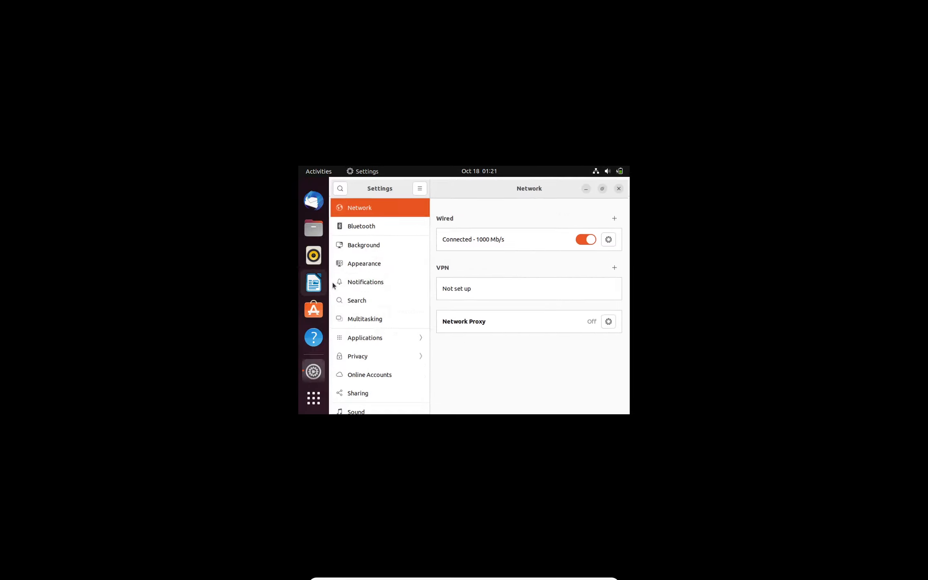
pyautogui.write('display')
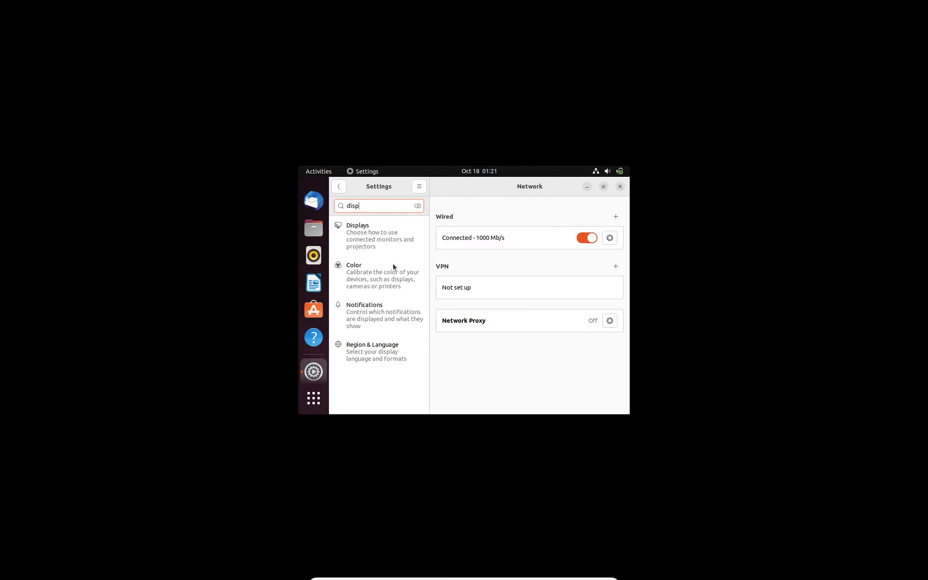
pyautogui.click(384, 238)
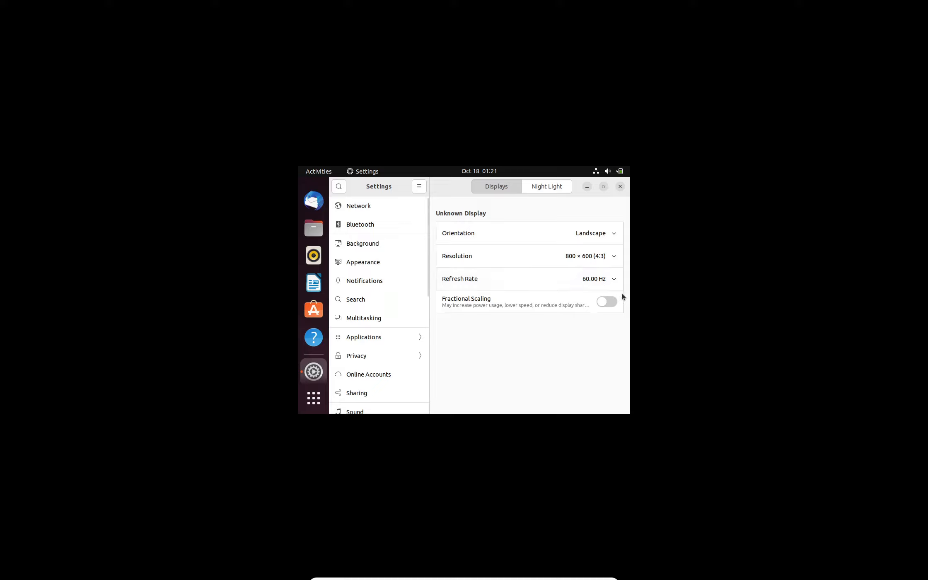
pyautogui.click(603, 256)
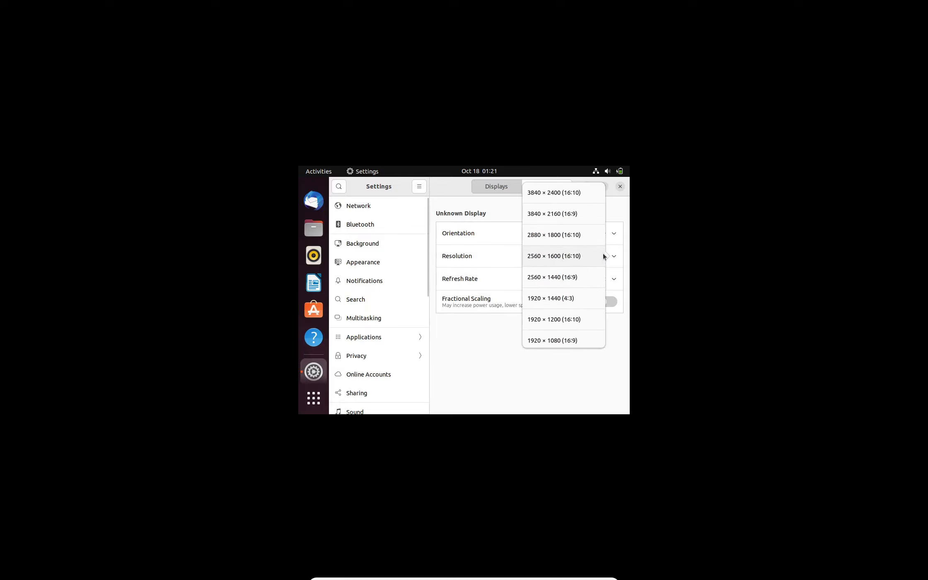
pyautogui.click(575, 317)
pyautogui.click(614, 188)
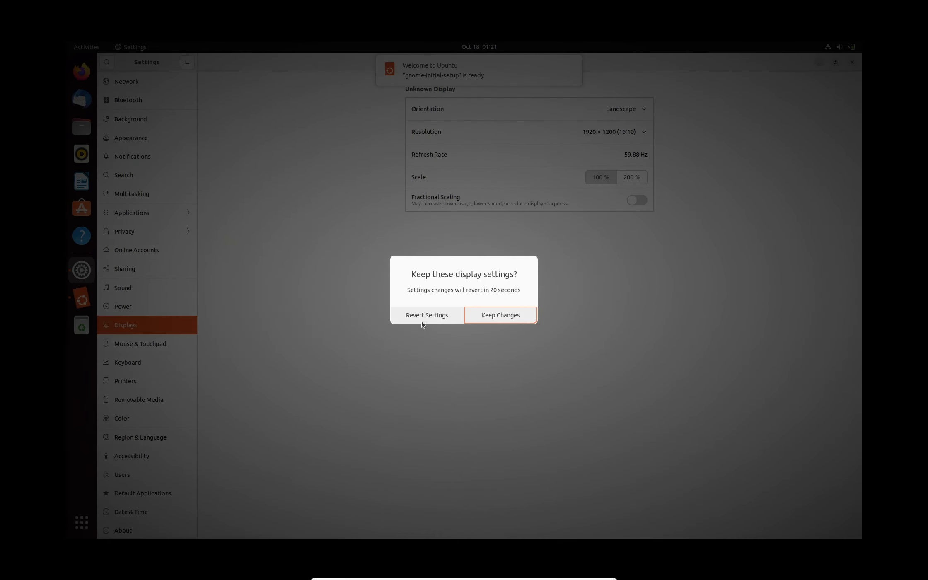
pyautogui.click(503, 317)
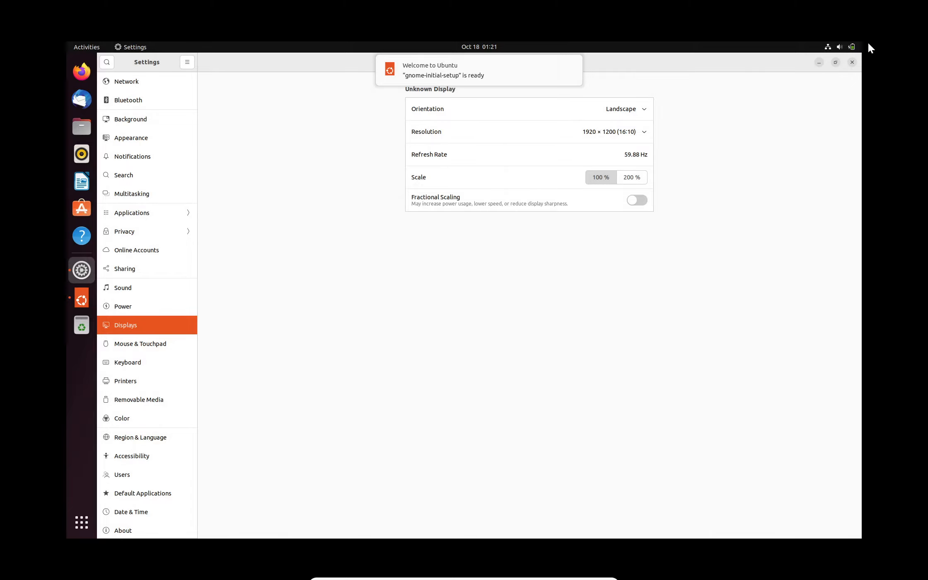
pyautogui.click(852, 62)
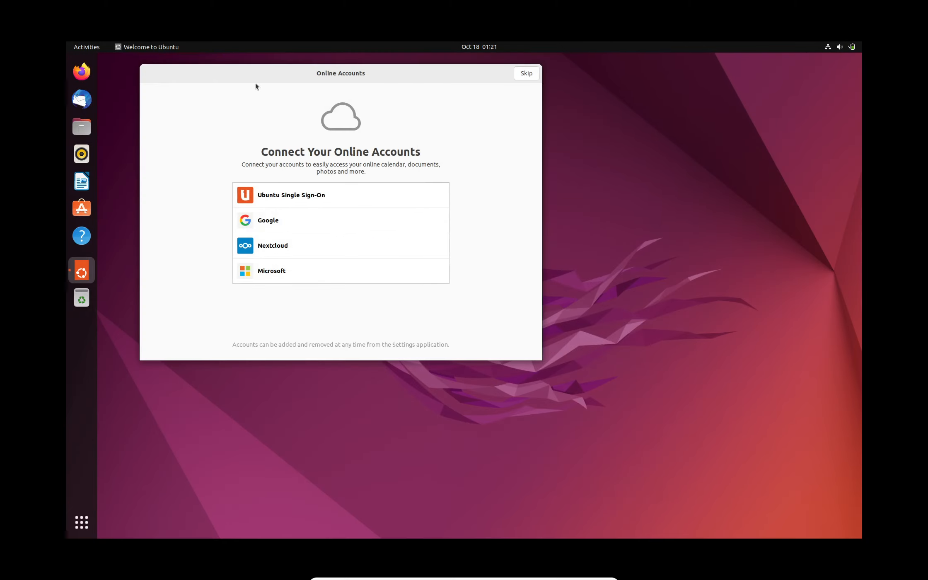
# Complete the Ubuntu welcome setup, skipping online accounts and Livepatch, declining to send system info and leaving Location Services off
pyautogui.moveTo(358, 70); pyautogui.dragTo(498, 126)
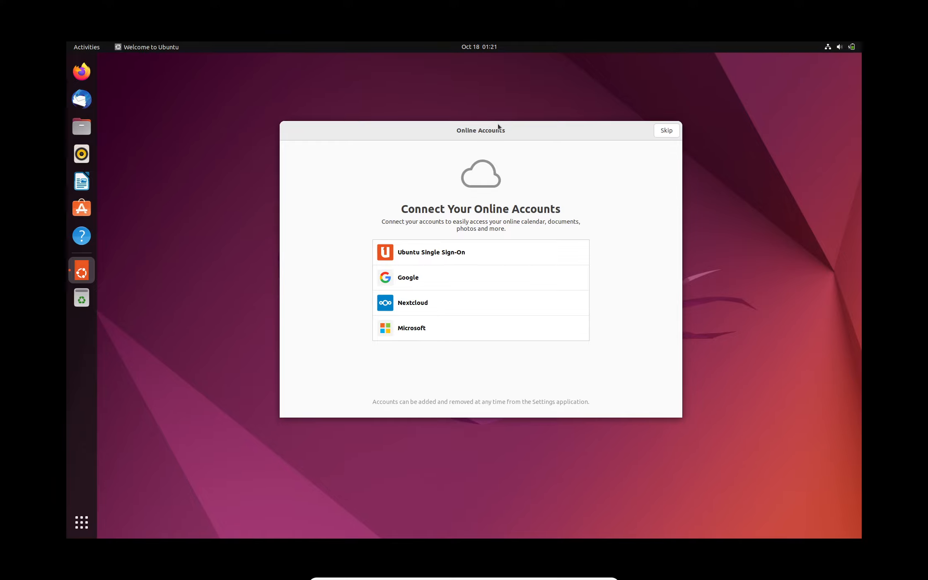
pyautogui.click(667, 132)
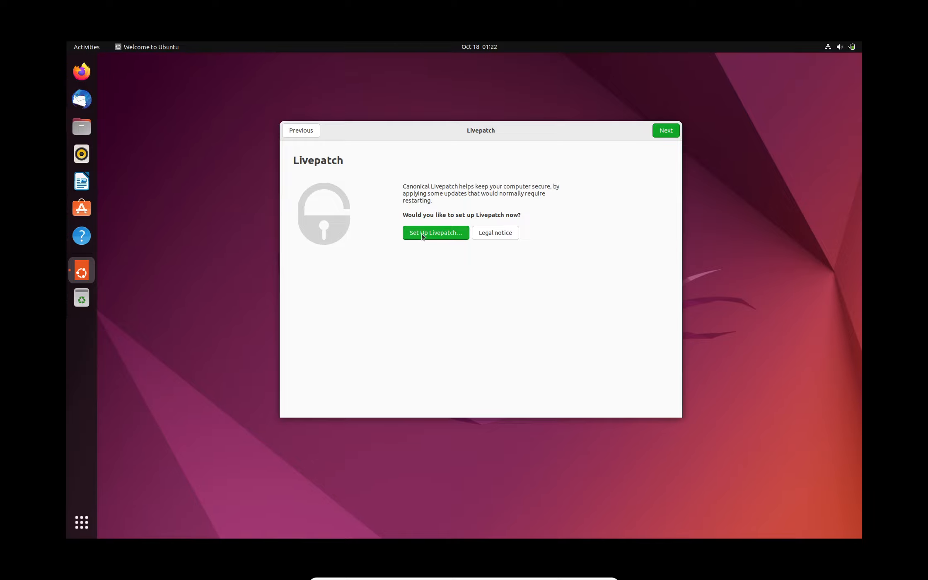
pyautogui.click(676, 132)
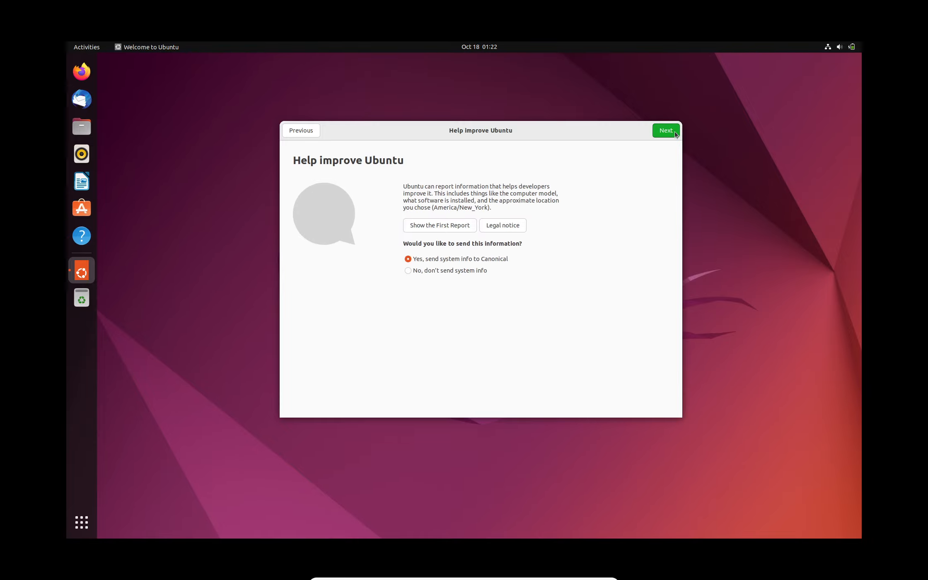
pyautogui.click(464, 274)
pyautogui.click(665, 129)
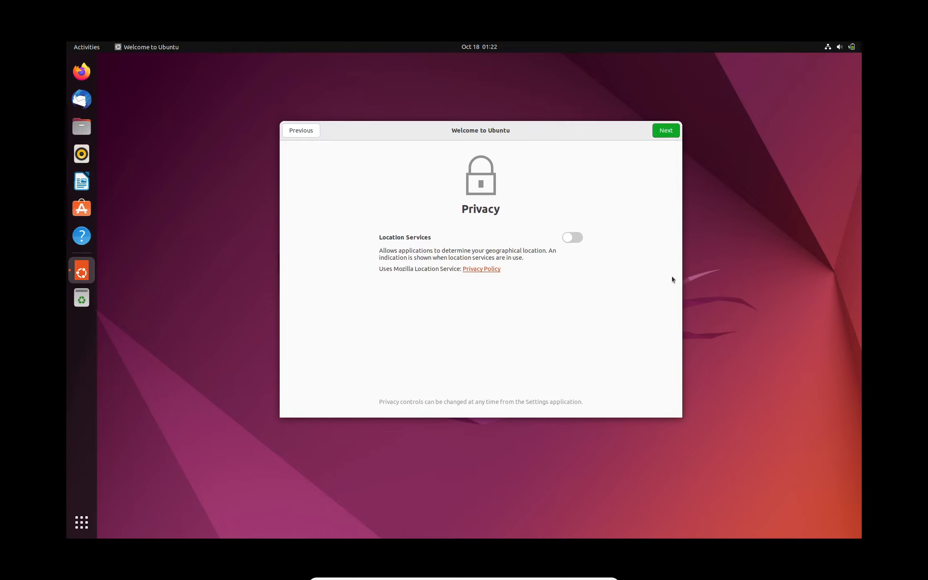
pyautogui.click(662, 131)
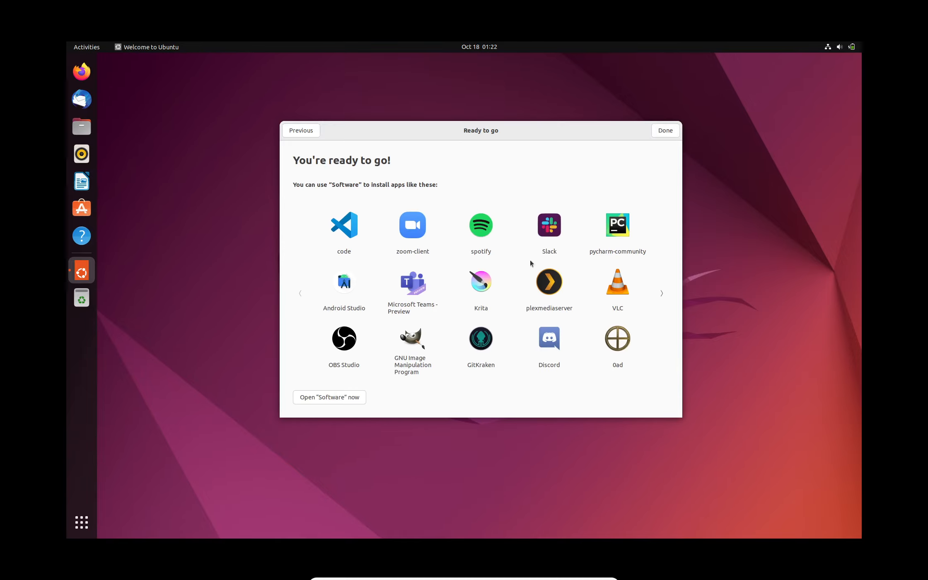
pyautogui.click(669, 133)
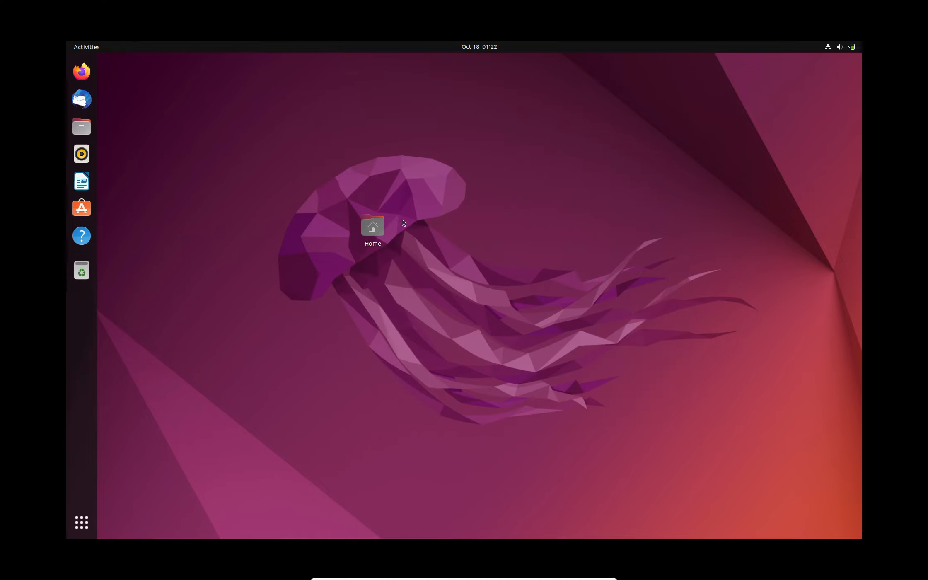
# Move the Home folder icon to the upper-left corner of the desktop and open the Activities overview
pyautogui.moveTo(375, 226); pyautogui.dragTo(131, 82)
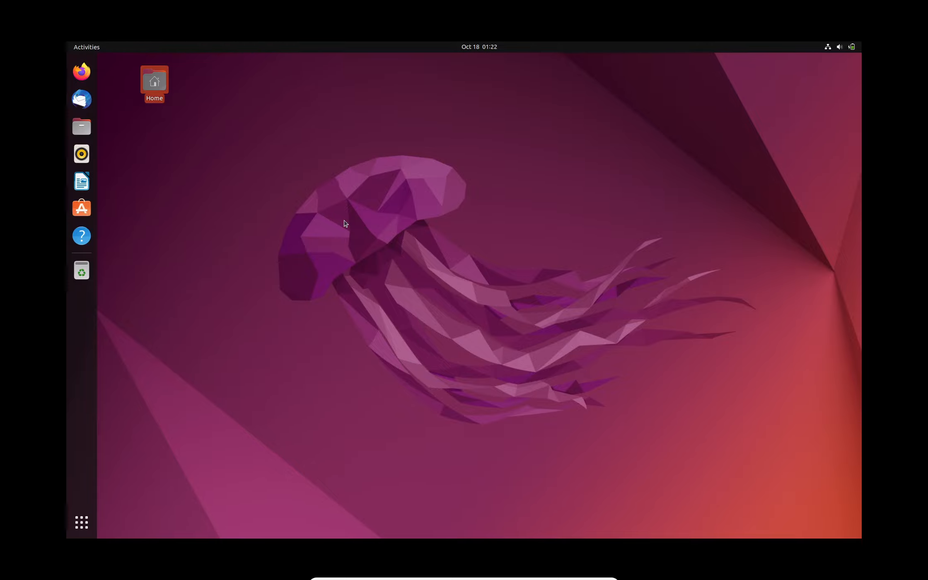
pyautogui.press('super')
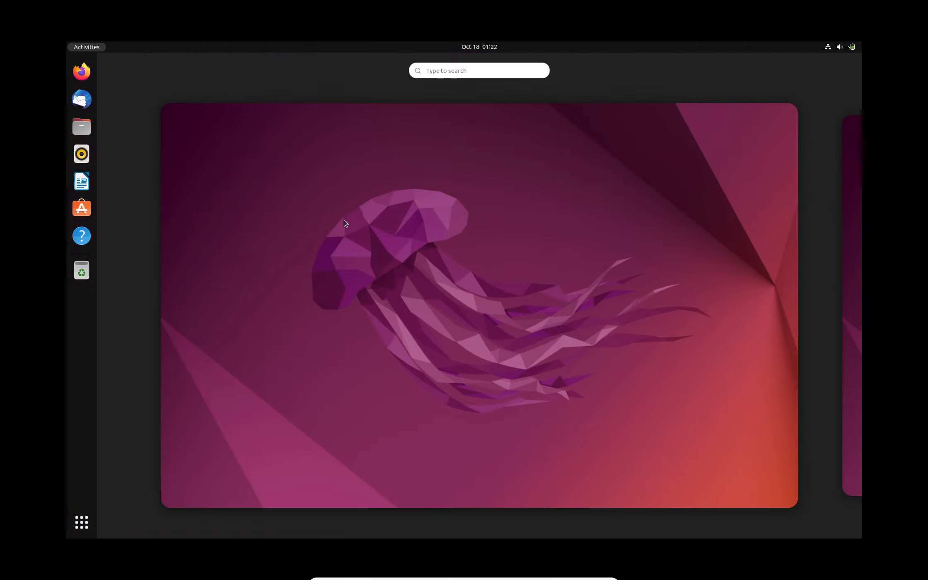
pyautogui.scroll(-1, 344, 224)
pyautogui.scroll(1, 344, 223)
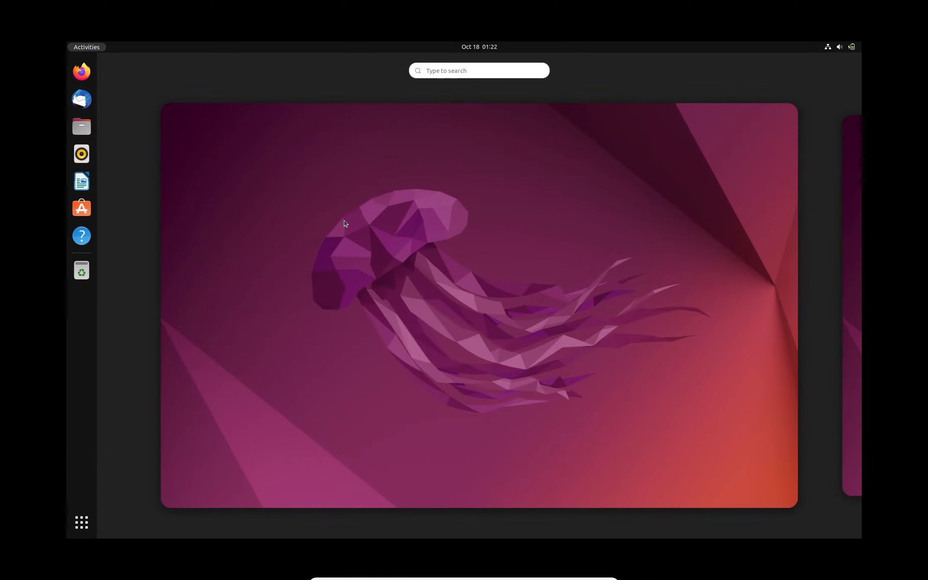